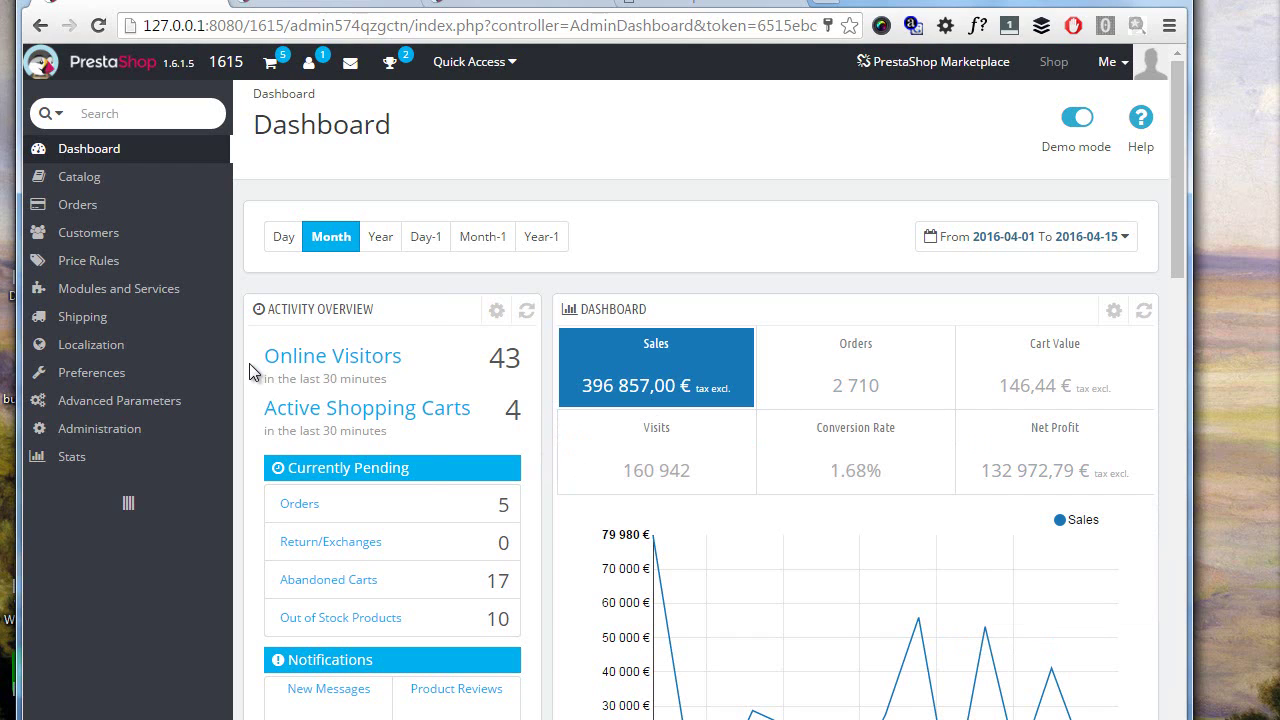
Open the SEO & URLs preferences, then the best-sales page's edit form down to its Rewritten URL field
mouse_move(179, 362)
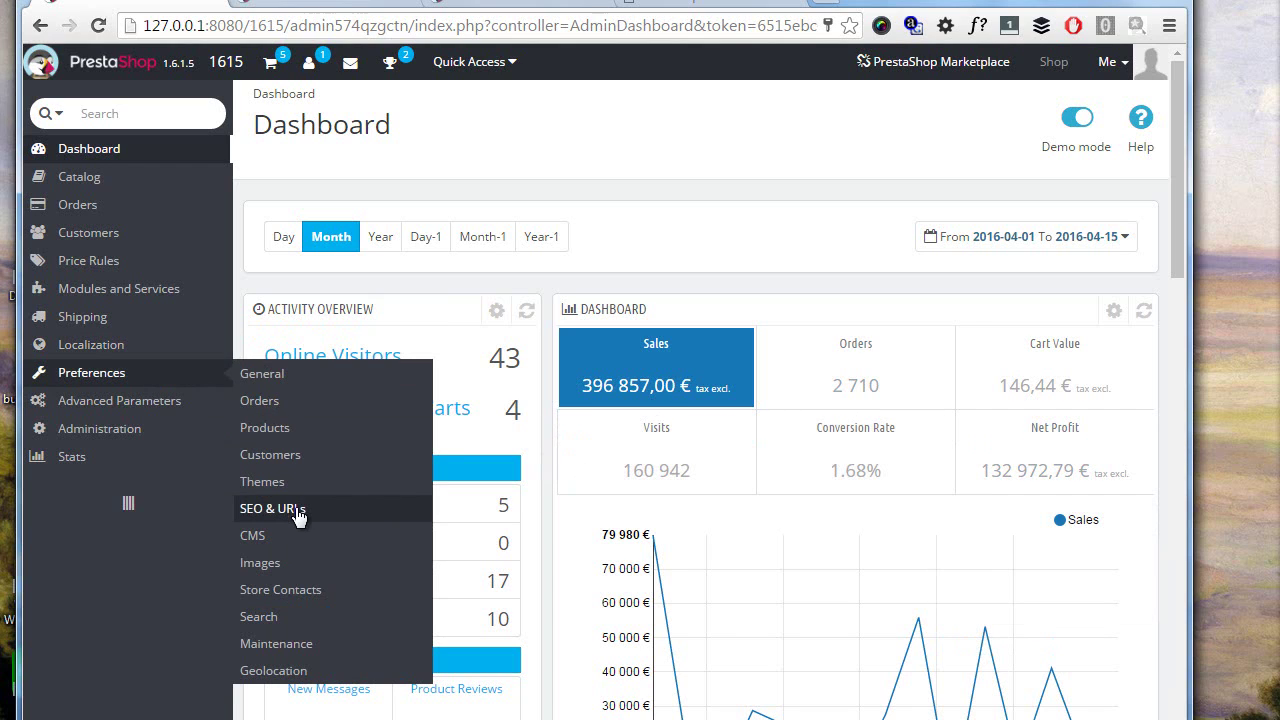
click(295, 510)
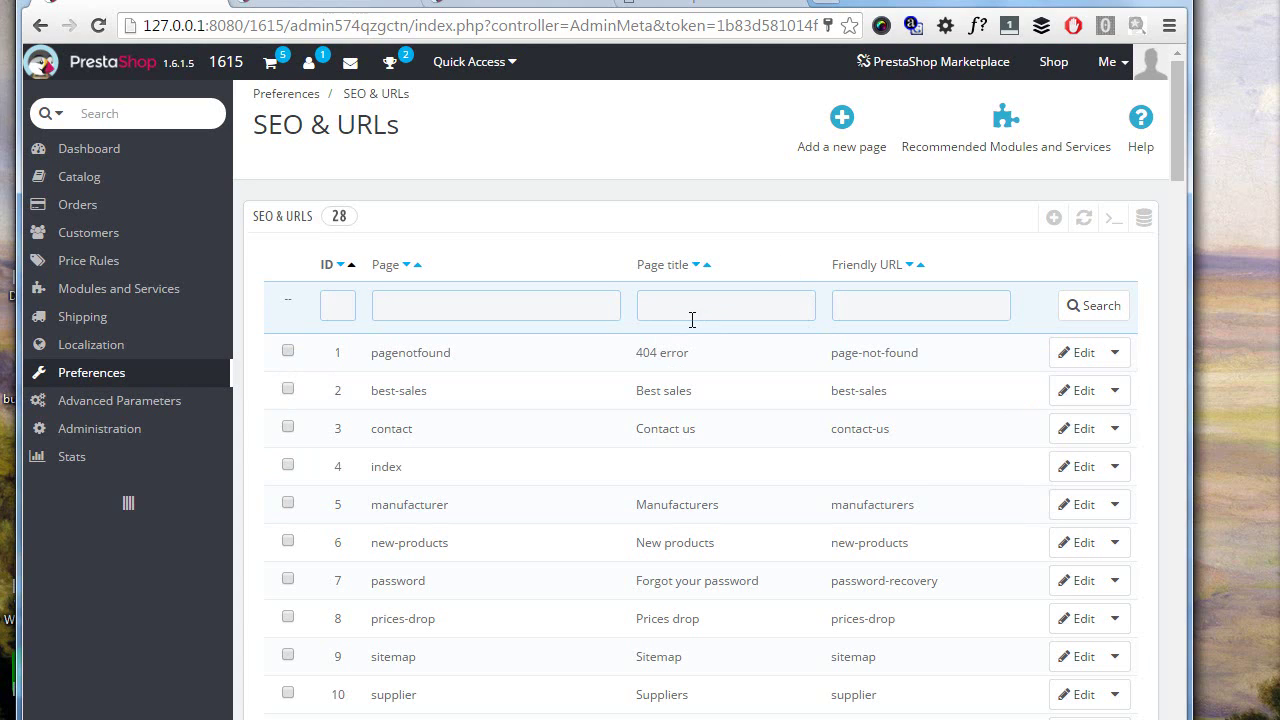
scroll(690, 318, down, 1)
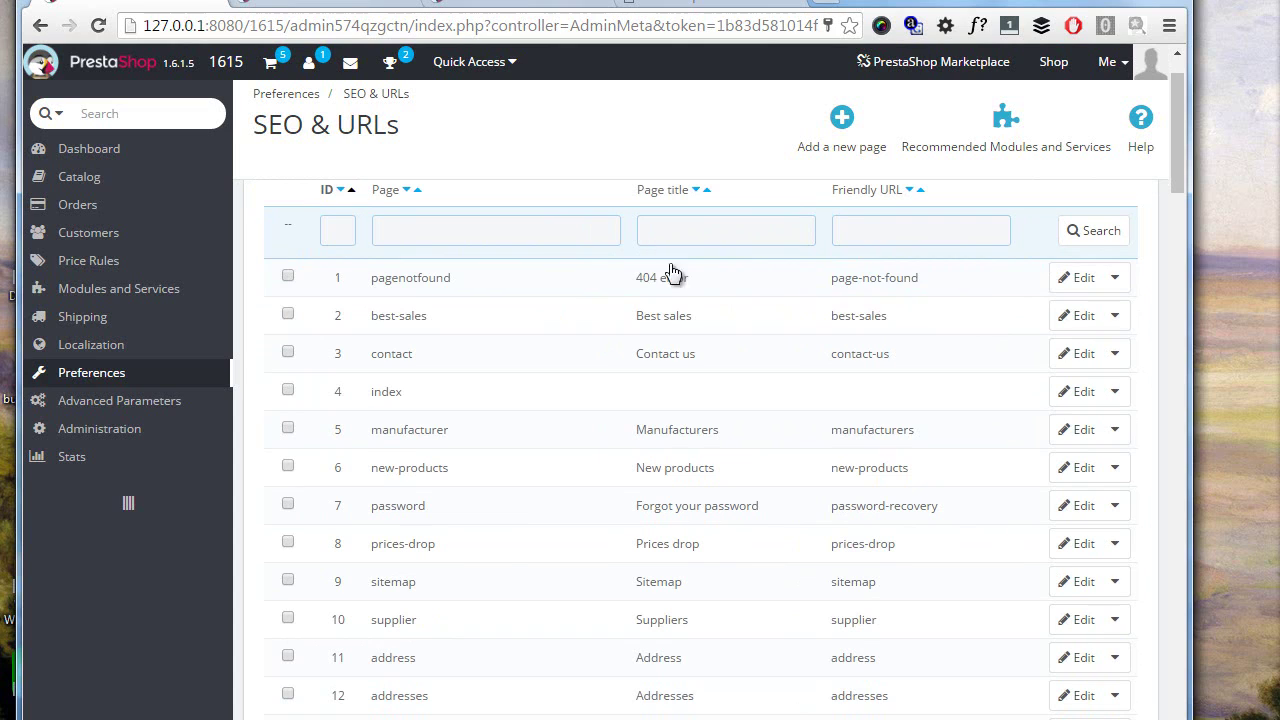
click(1077, 318)
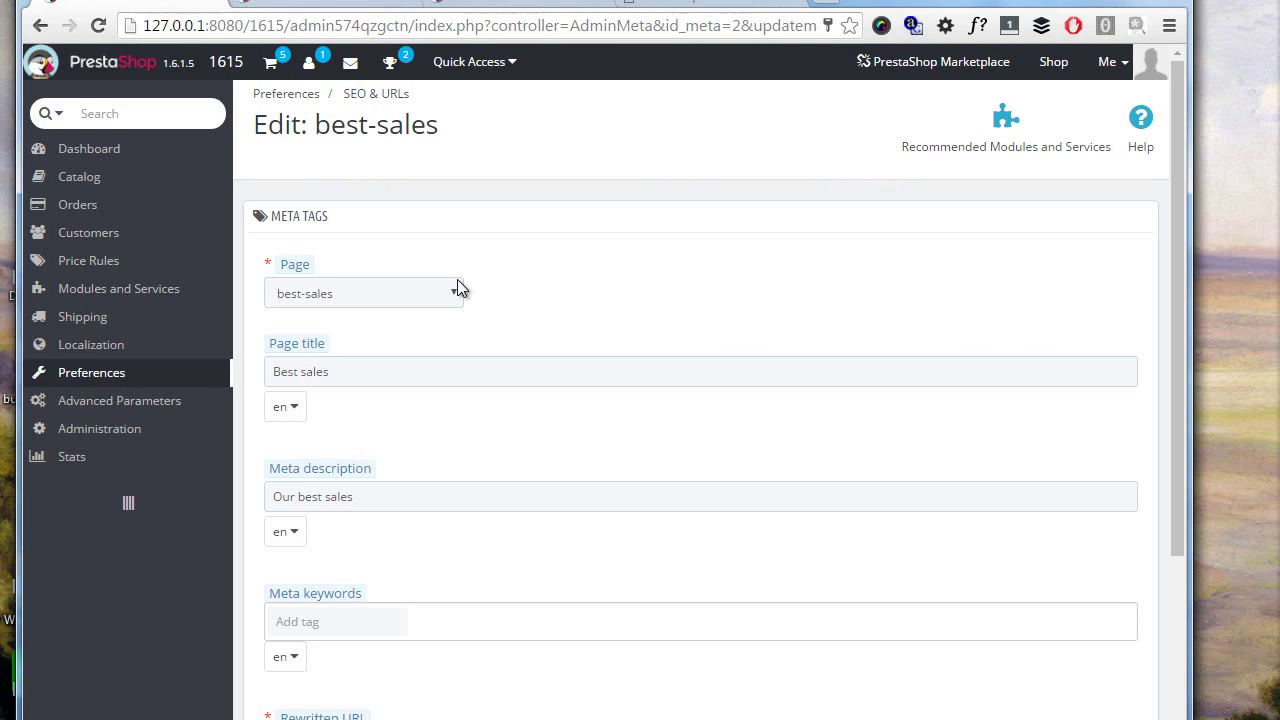
scroll(420, 320, down, 1)
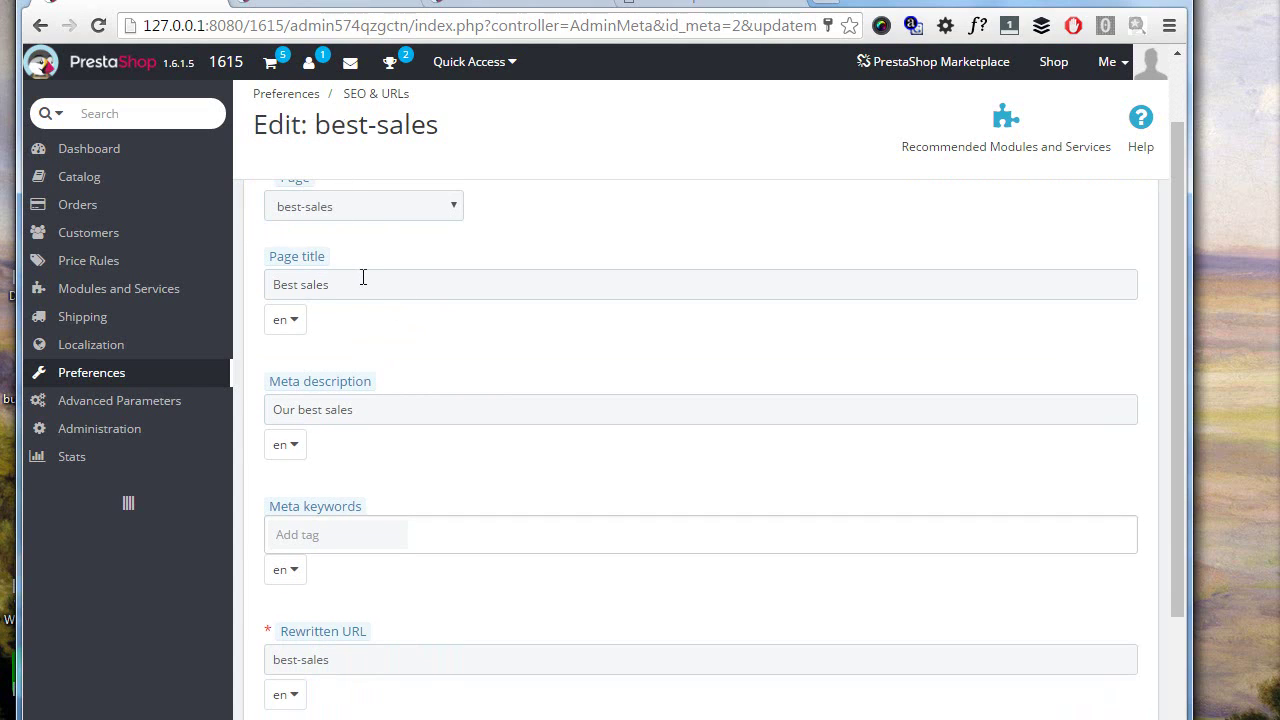
scroll(420, 406, down, 2)
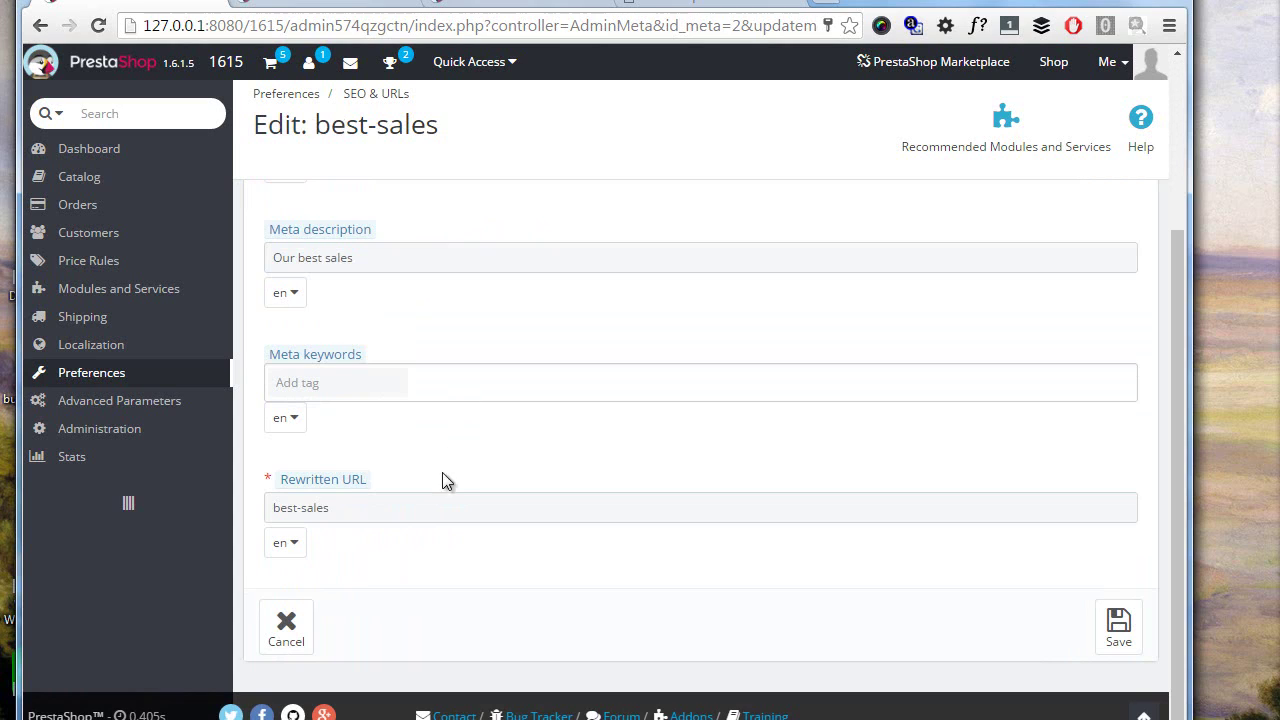
mouse_move(344, 479)
Examine the best-sales part of the storefront page's address, then return to the page's edit form
click(435, 5)
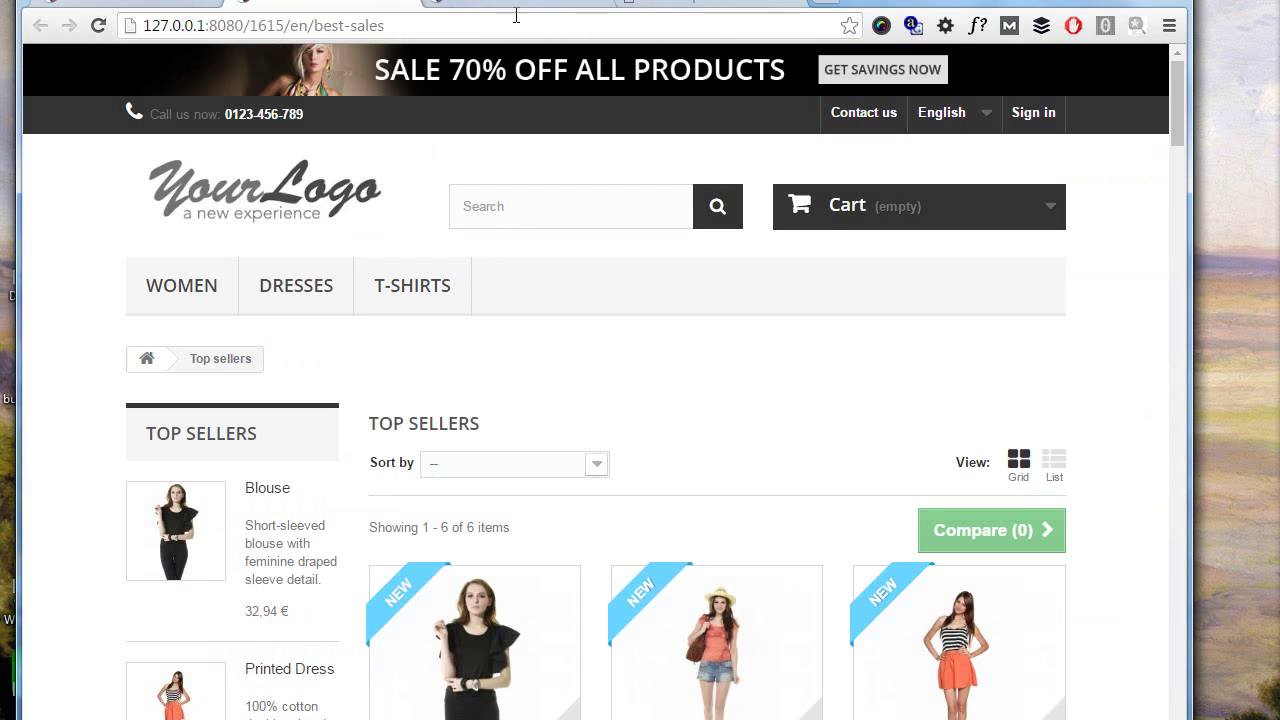
drag(309, 26, 384, 26)
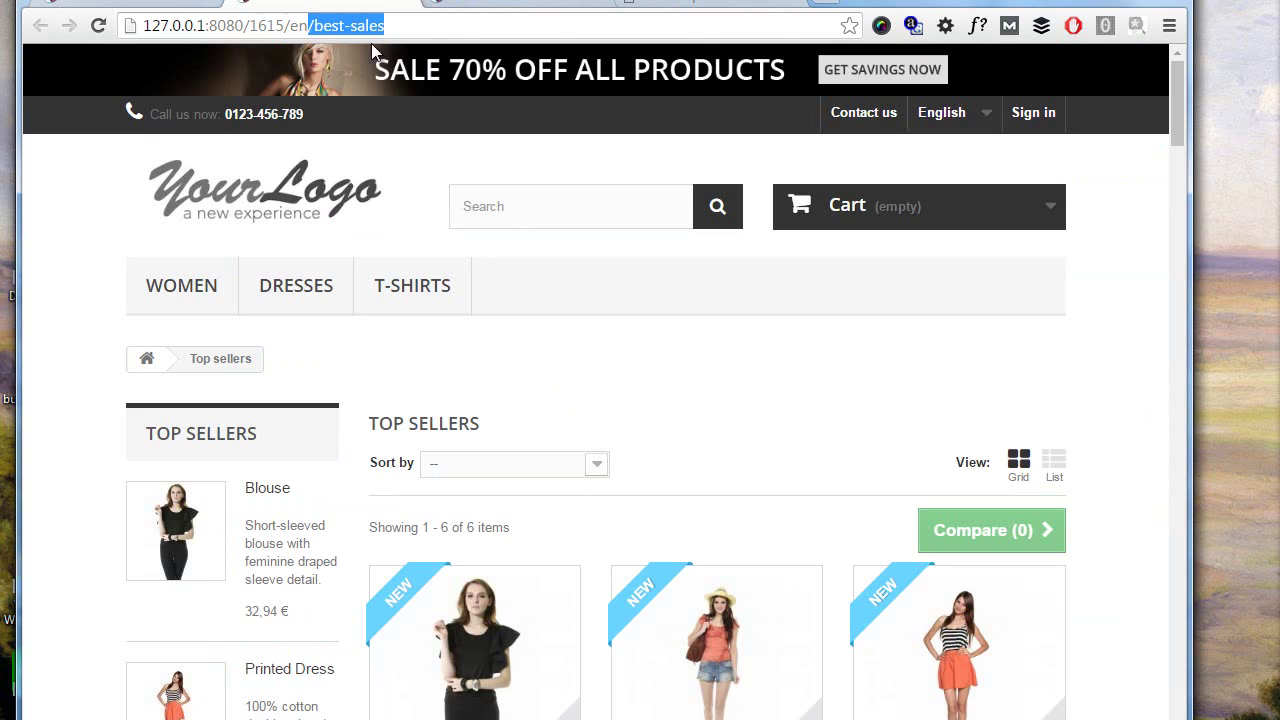
click(175, 6)
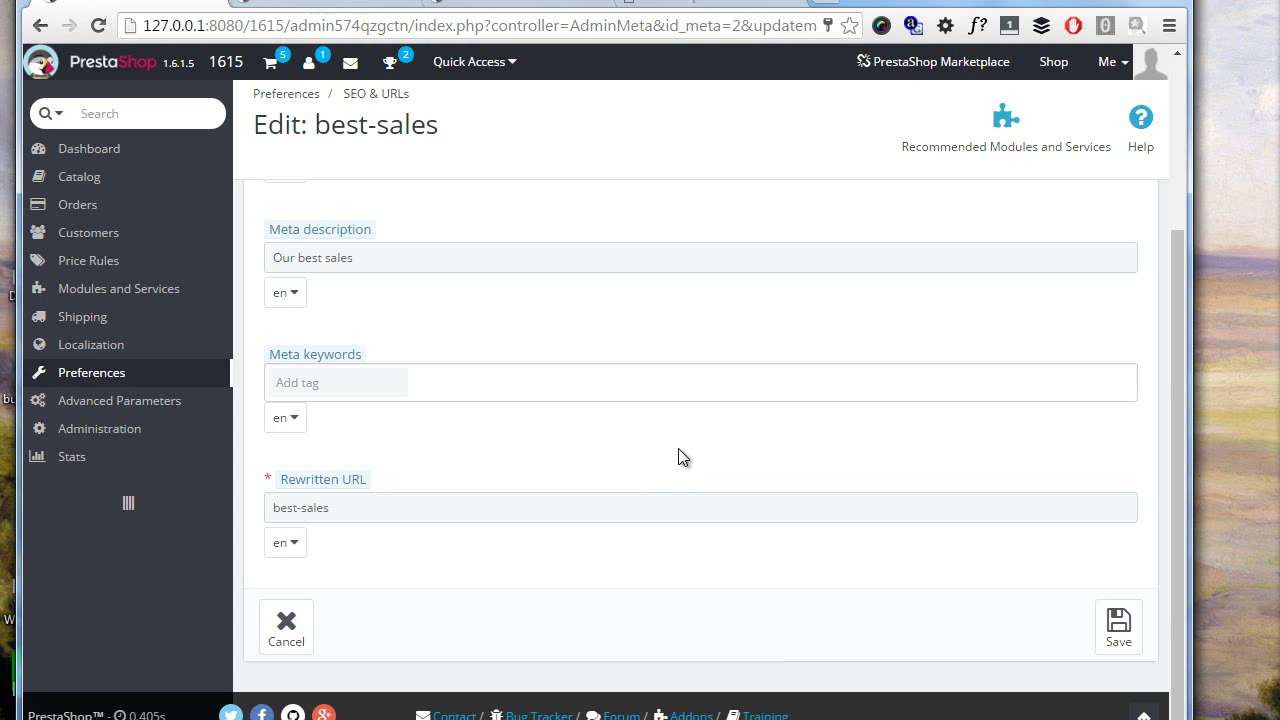
Try best-shoes-of-2016 as the rewritten URL of the best-sales page, then cancel the edit
triple_click(386, 507)
text(best-)
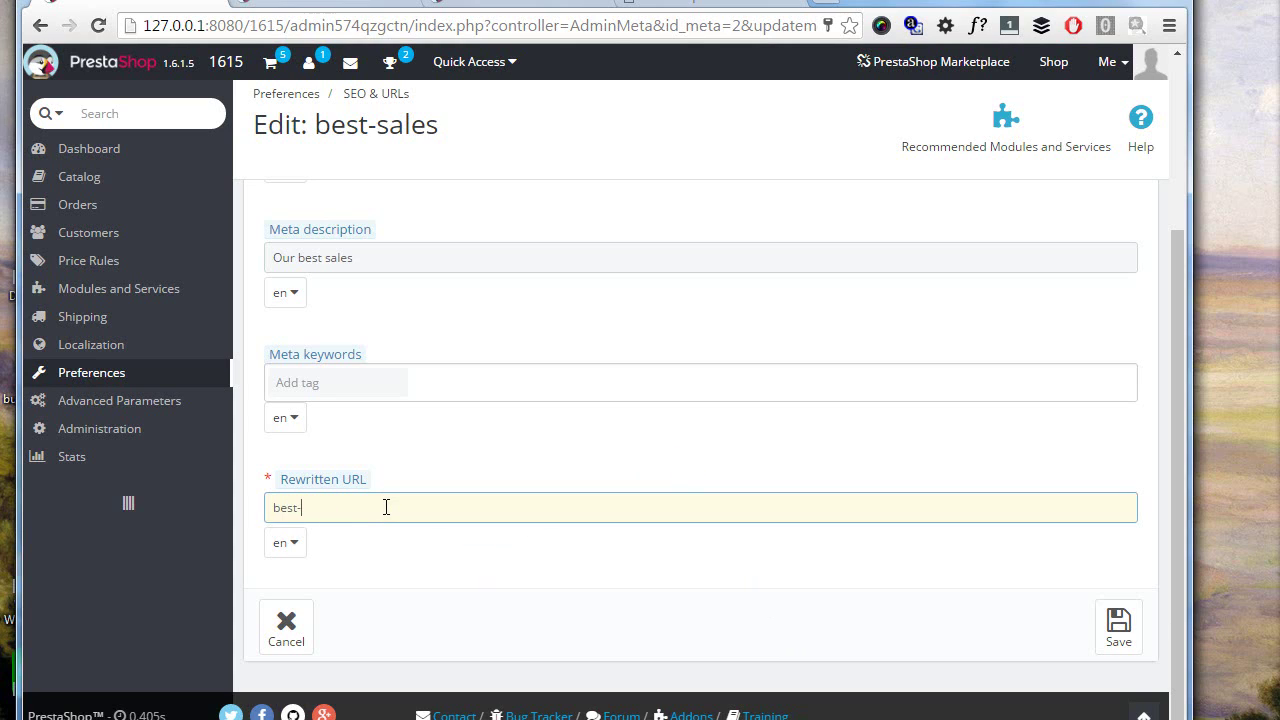
text(shoes-of-2016)
click(288, 632)
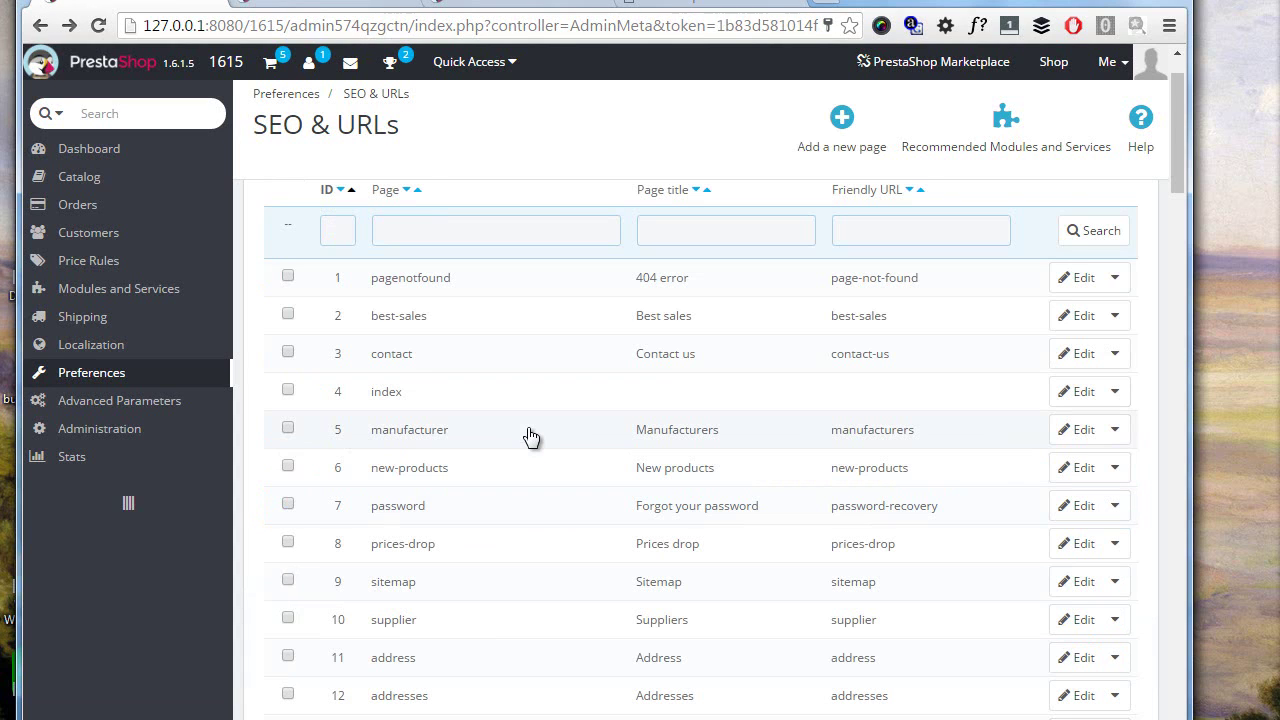
Set Disable Apache's mod_security module to Yes in the Set Up URLs section and save the settings
scroll(530, 436, down, 15)
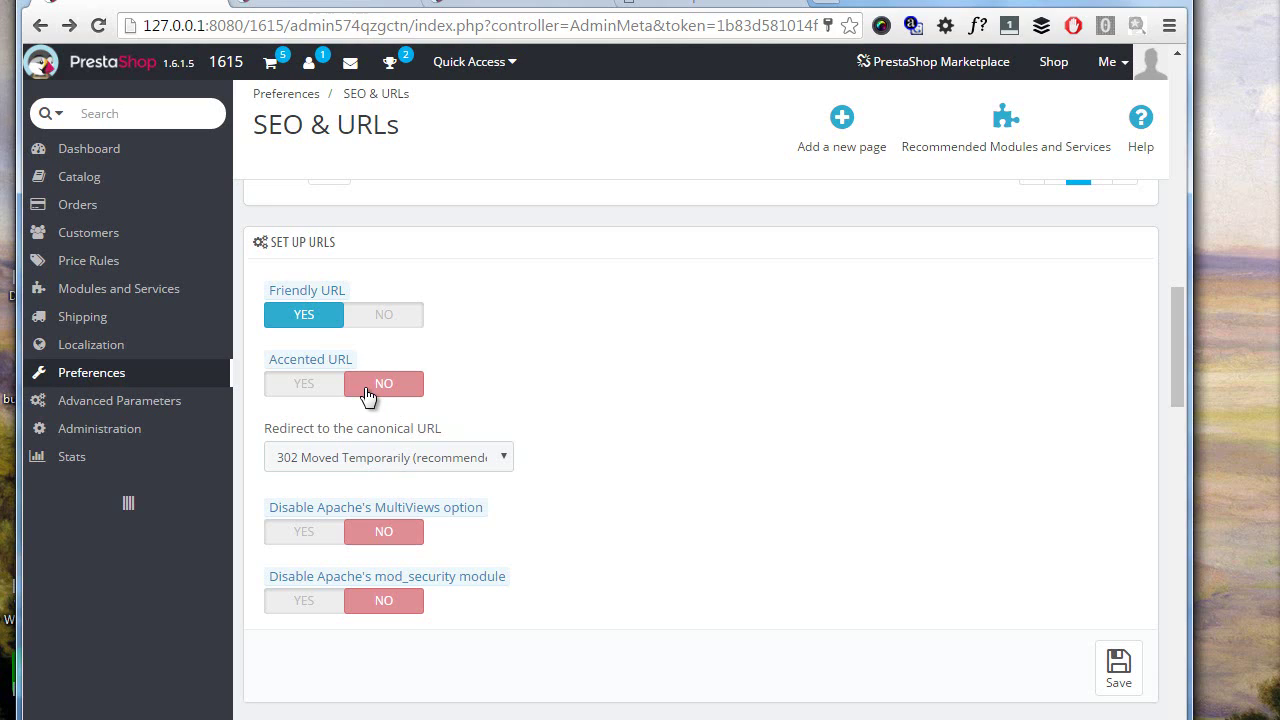
click(305, 602)
scroll(868, 585, down, 1)
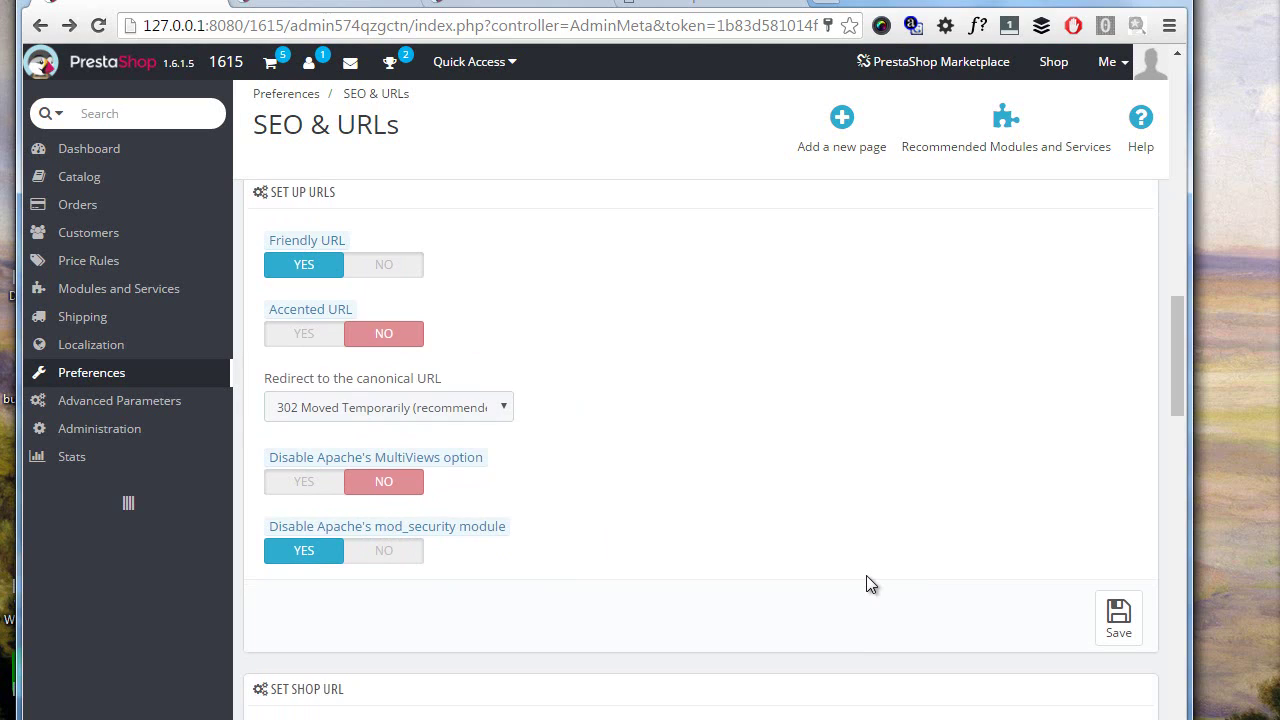
click(1117, 614)
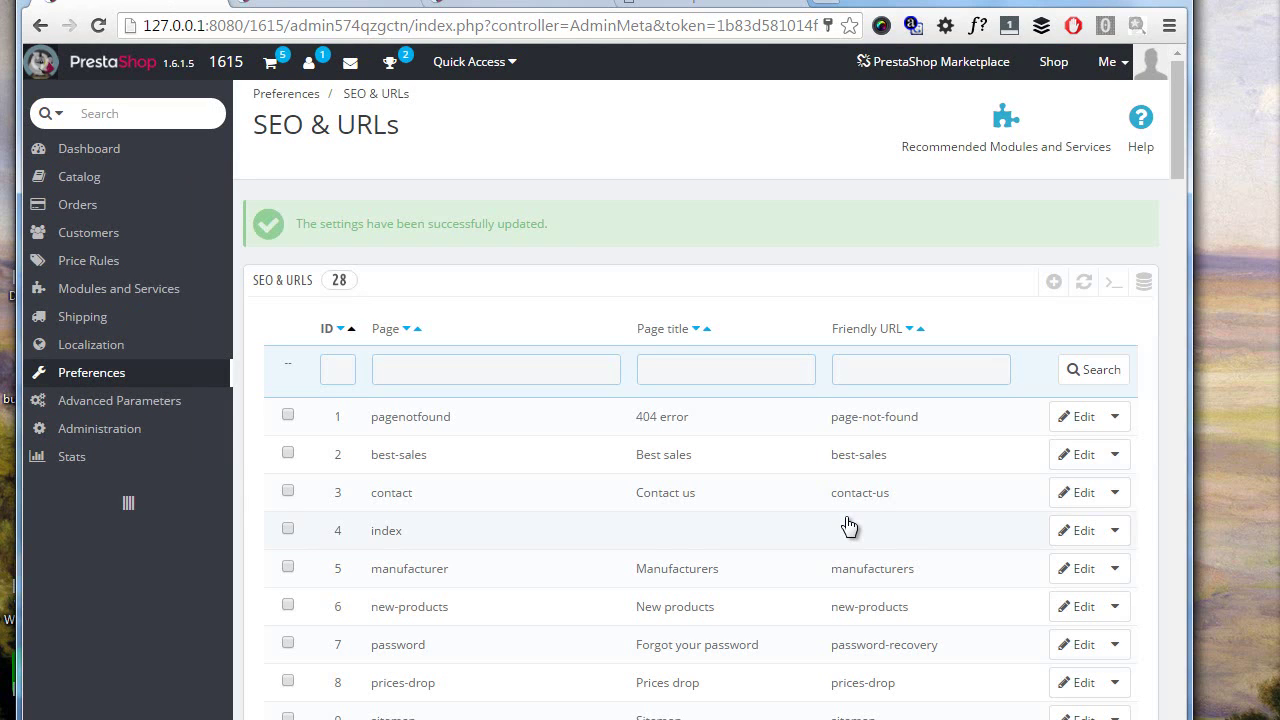
Examine the shop domain, SSL domain and base URI in the shop URL settings, comparing them with the browser address
scroll(640, 383, down, 13)
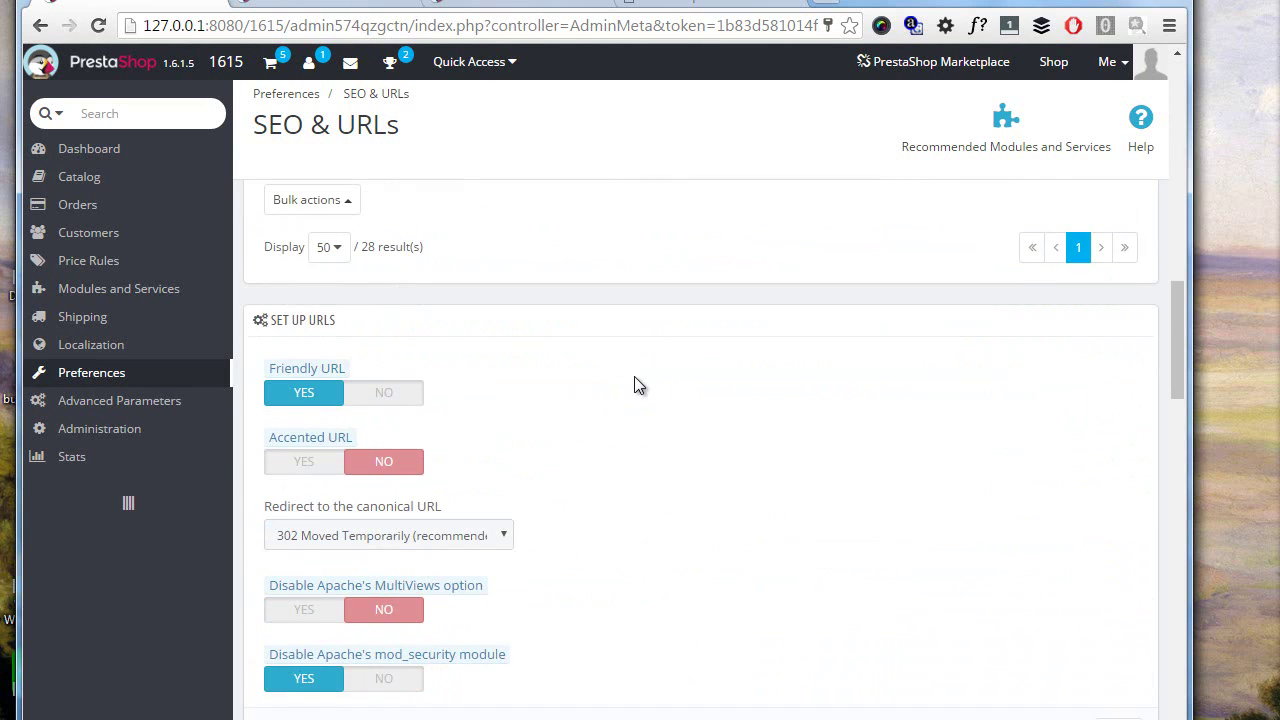
scroll(636, 380, down, 7)
scroll(636, 377, up, 1)
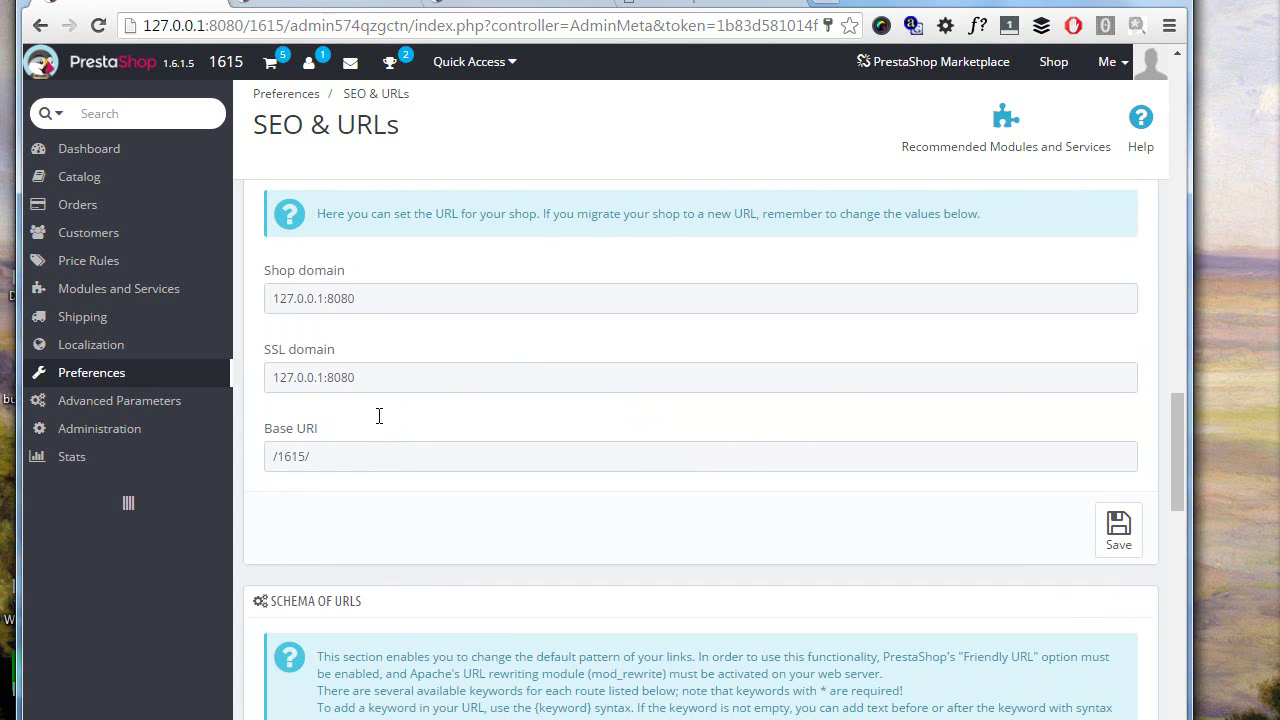
double_click(228, 25)
shift+click(146, 28)
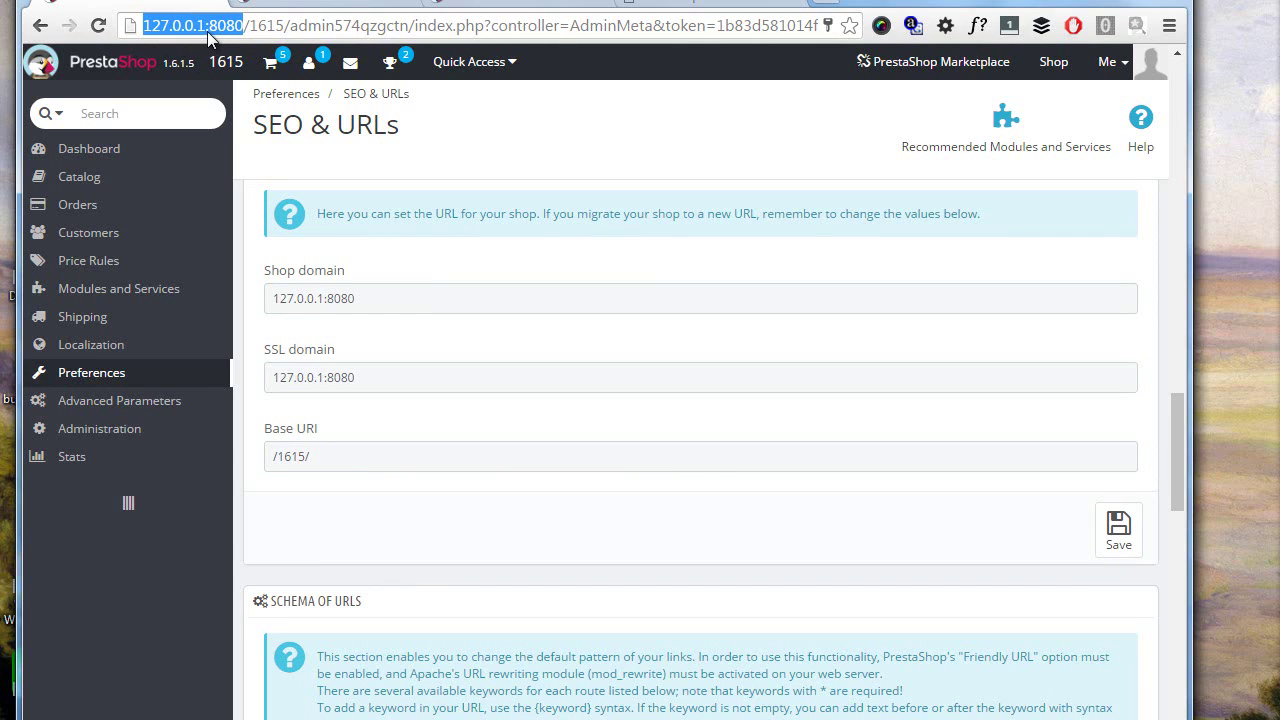
click(349, 467)
key(ctrl+a)
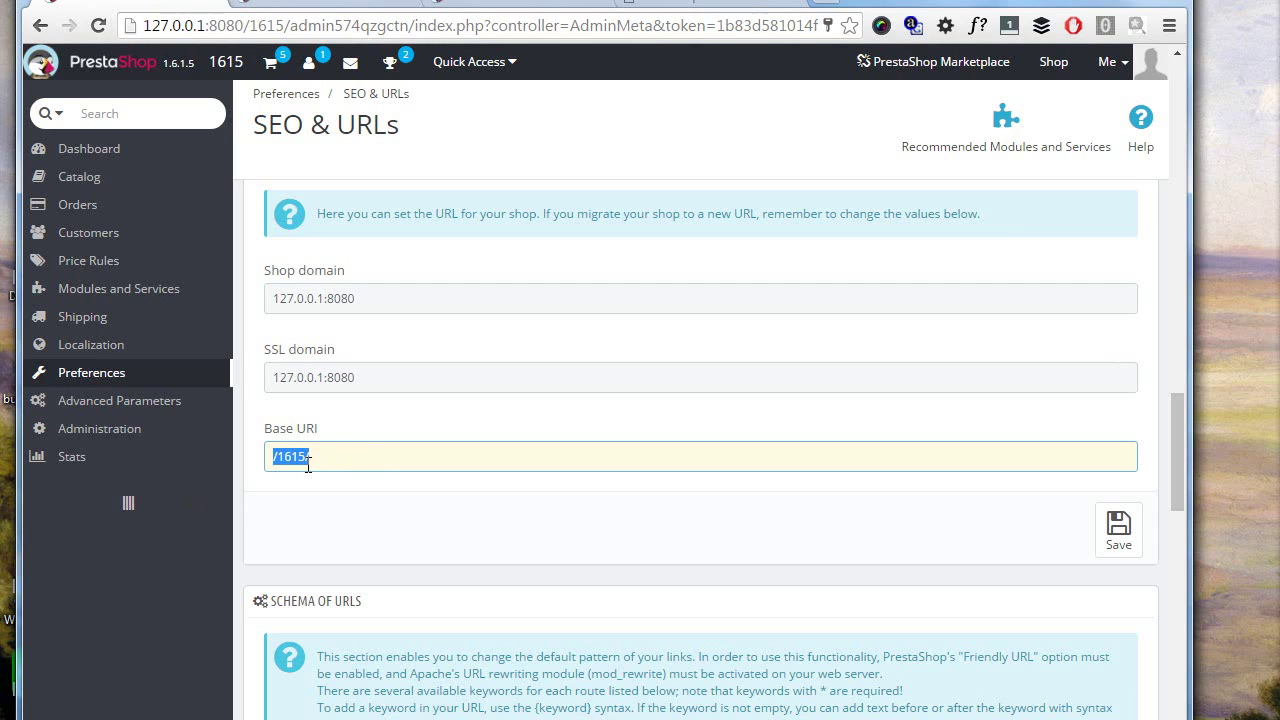
click(399, 457)
key(ctrl+a)
click(377, 455)
Widen the browser window to the full screen width while showing the Schema of URLs section
scroll(808, 530, down, 4)
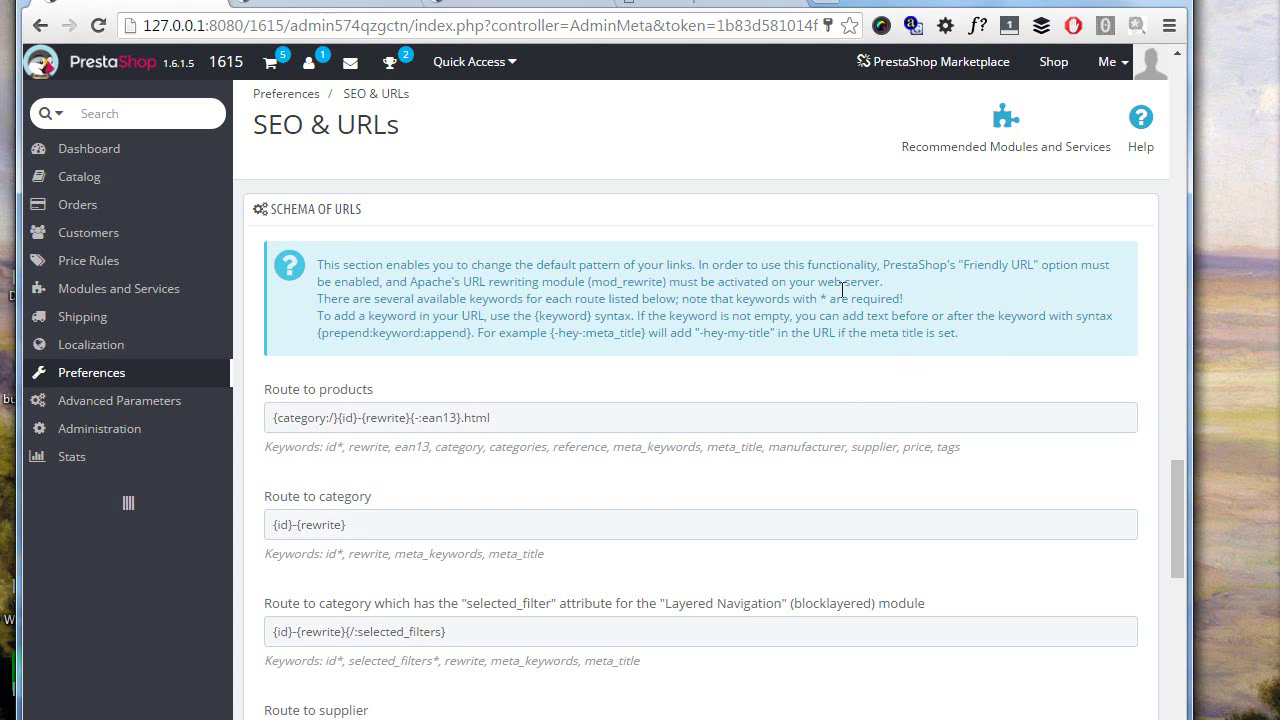
scroll(817, 247, down, 2)
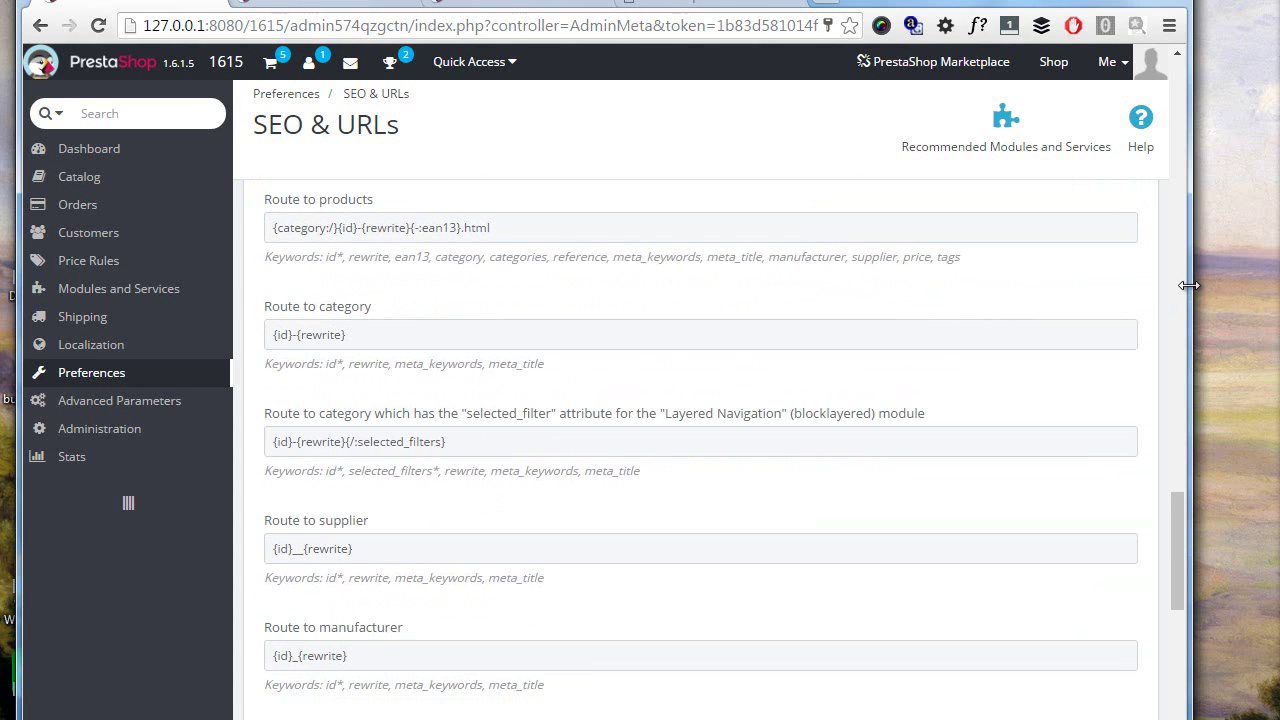
drag(1189, 286, 1276, 286)
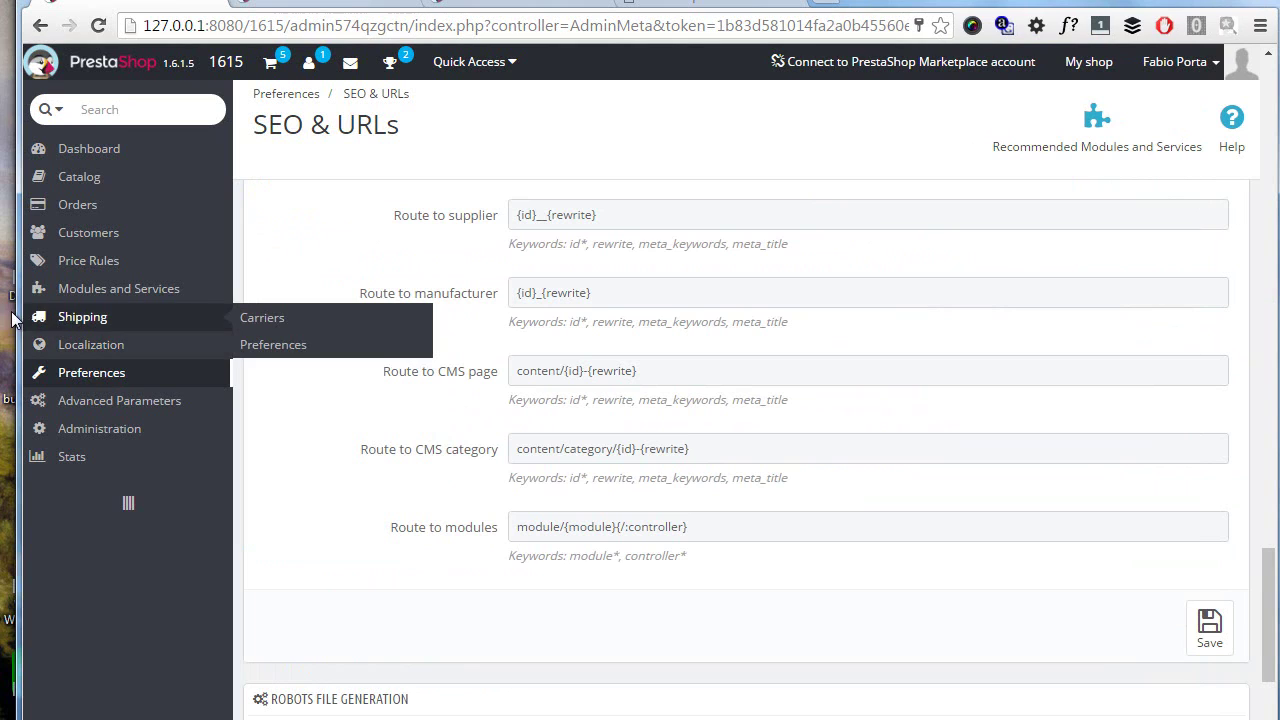
drag(40, 318, 1, 352)
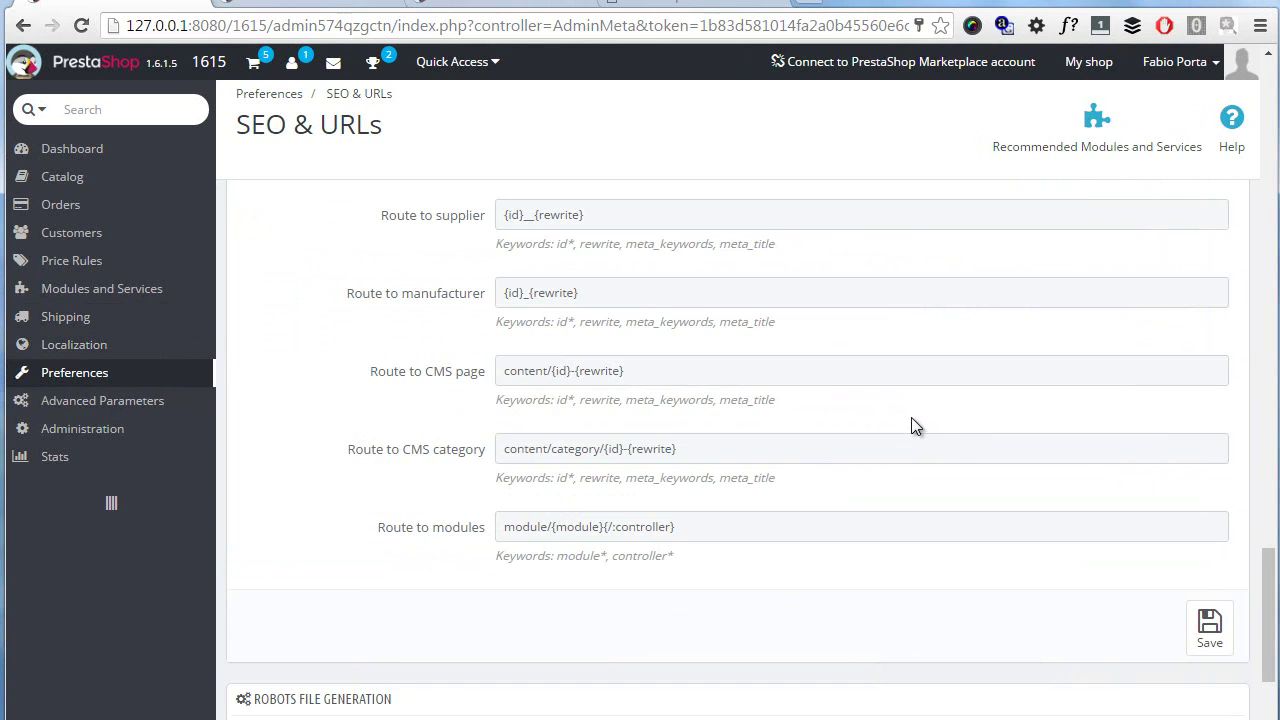
Examine the route patterns and their available keywords in the Schema of URLs section, especially the route to products
scroll(911, 425, down, 2)
scroll(911, 425, up, 7)
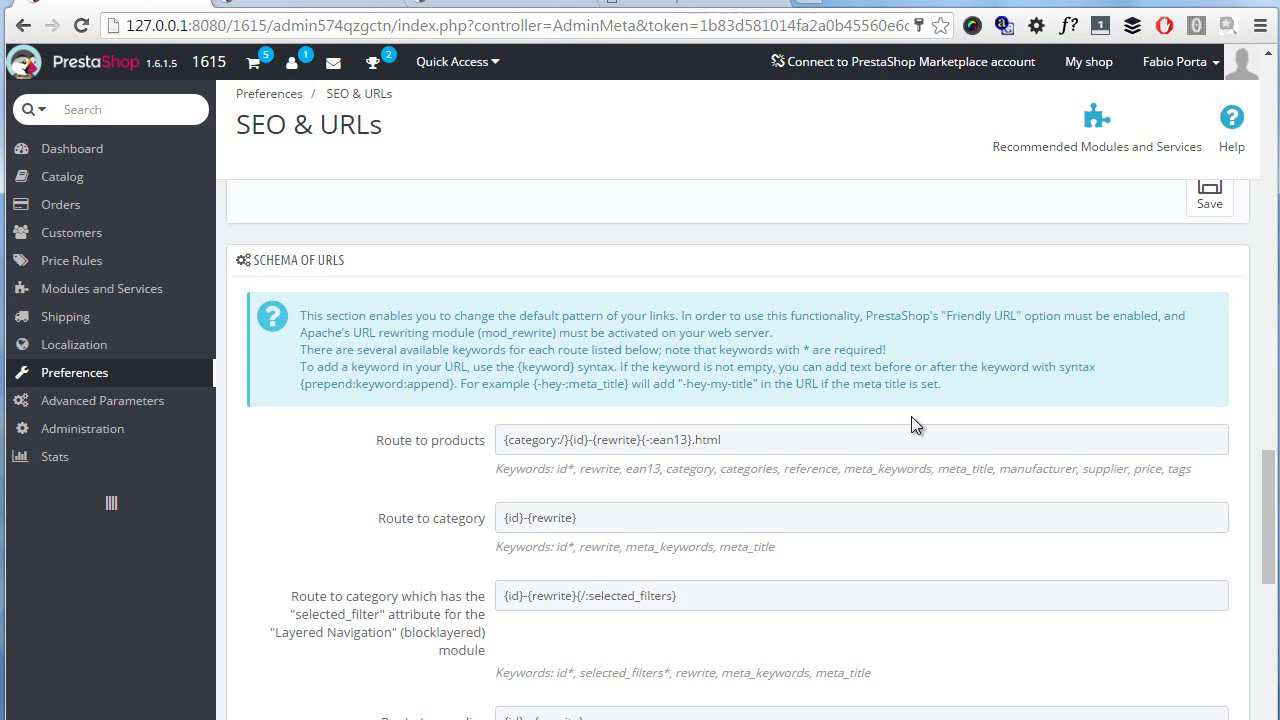
scroll(886, 402, down, 1)
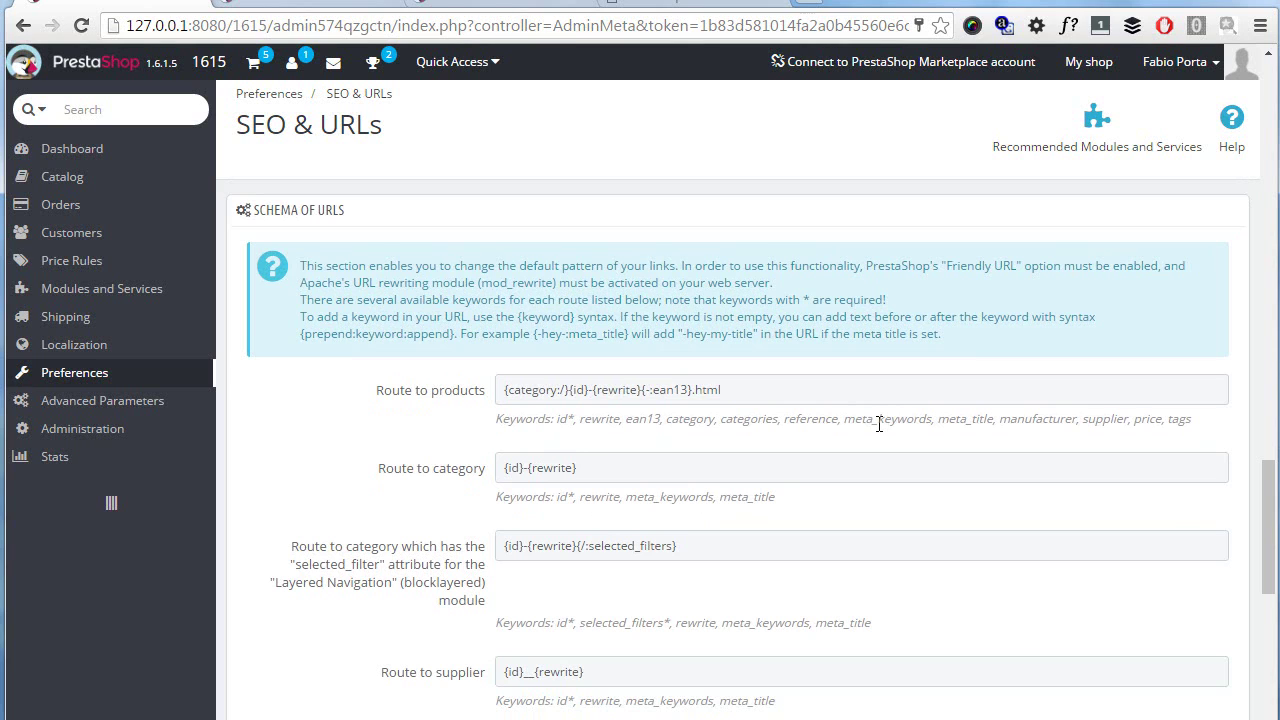
scroll(781, 371, down, 3)
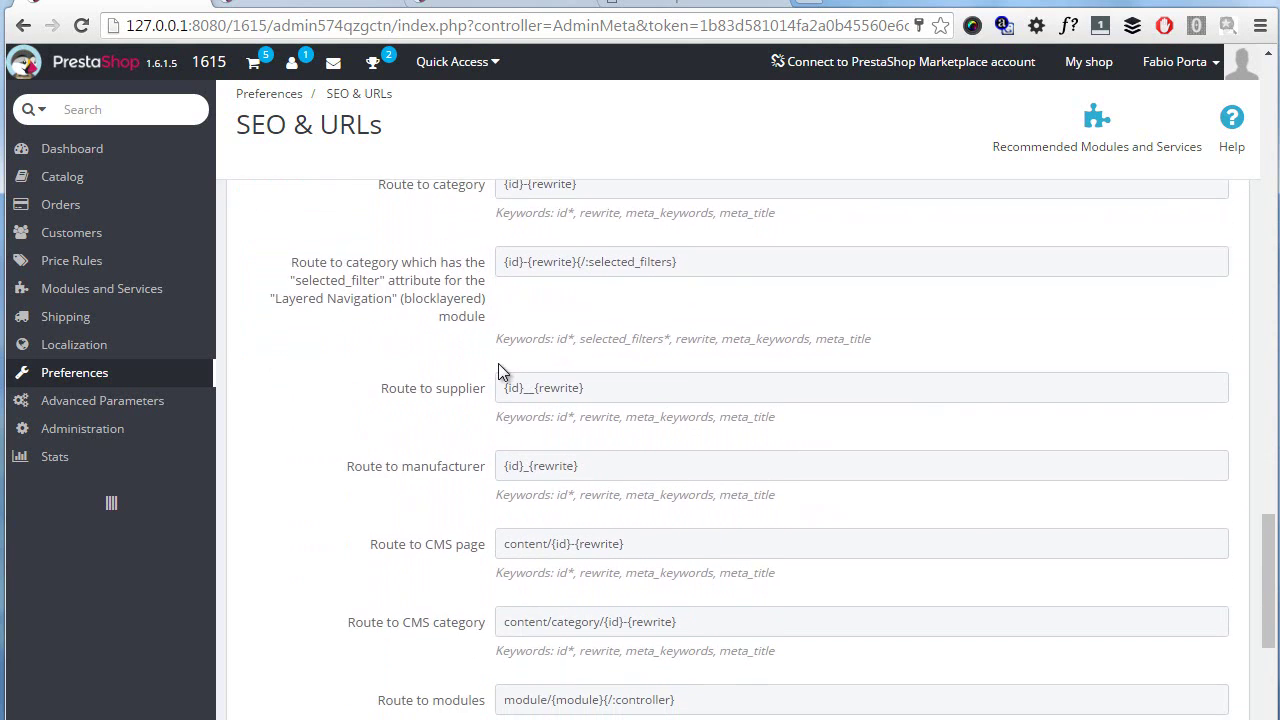
scroll(500, 366, down, 2)
scroll(699, 415, up, 2)
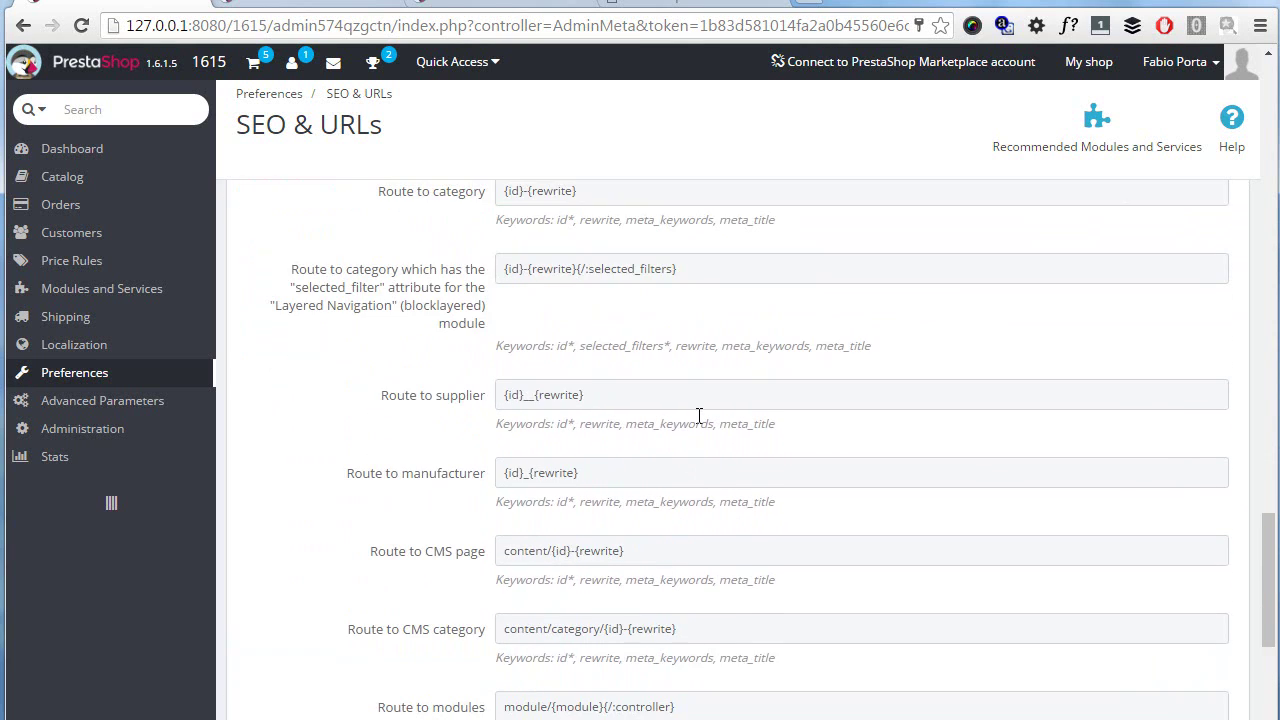
scroll(695, 410, up, 1)
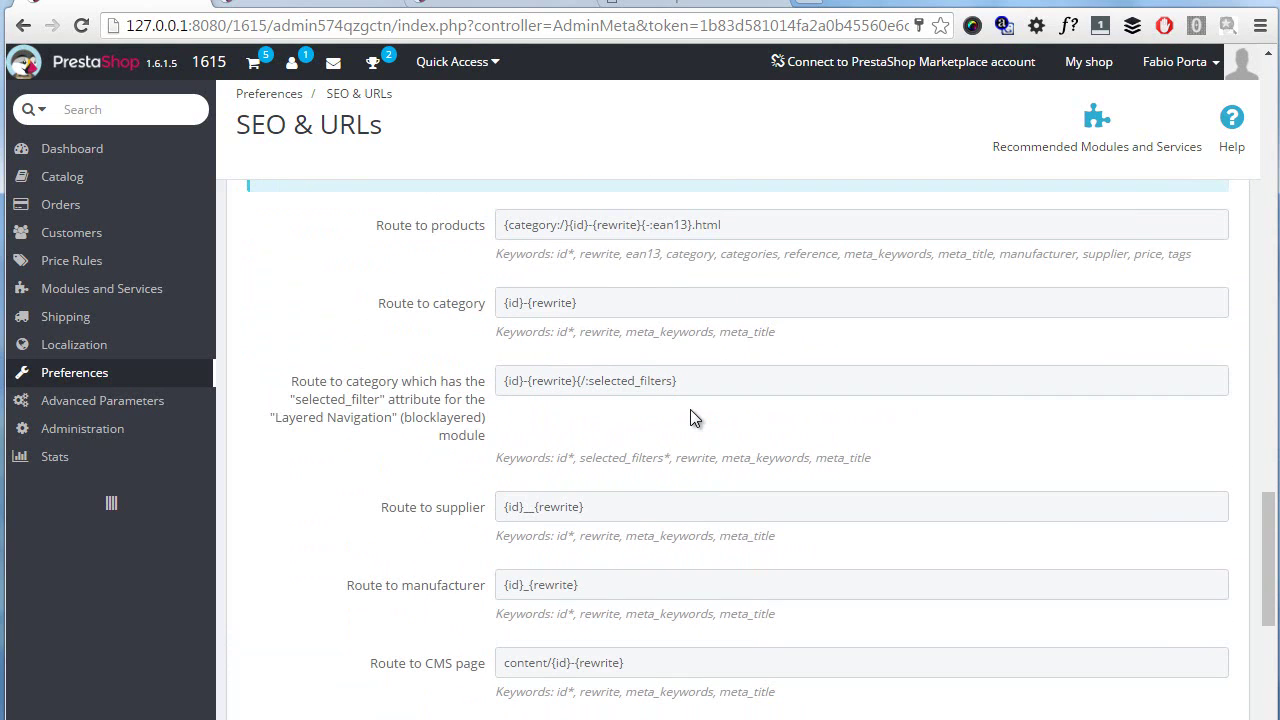
scroll(640, 375, up, 1)
click(536, 337)
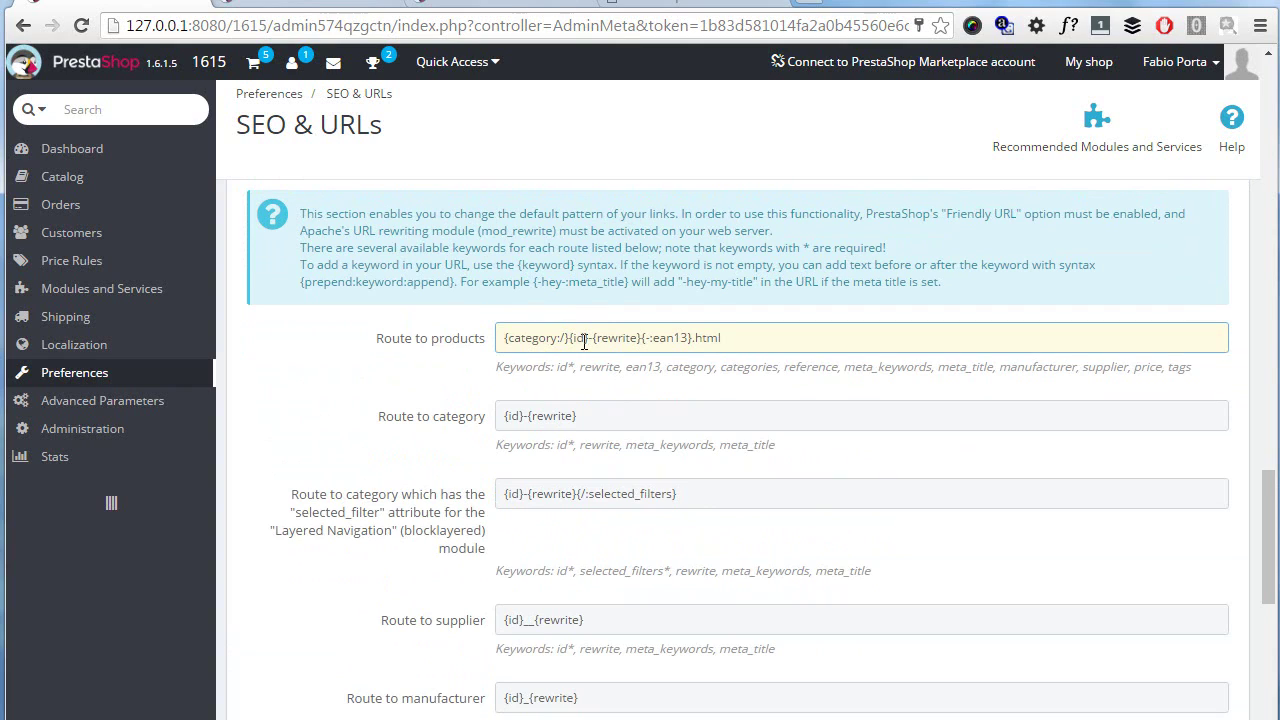
click(645, 338)
text(-:)
Open the Blouse product in the storefront and examine the category, ID and rewrite parts of its address
click(336, 2)
scroll(746, 314, down, 4)
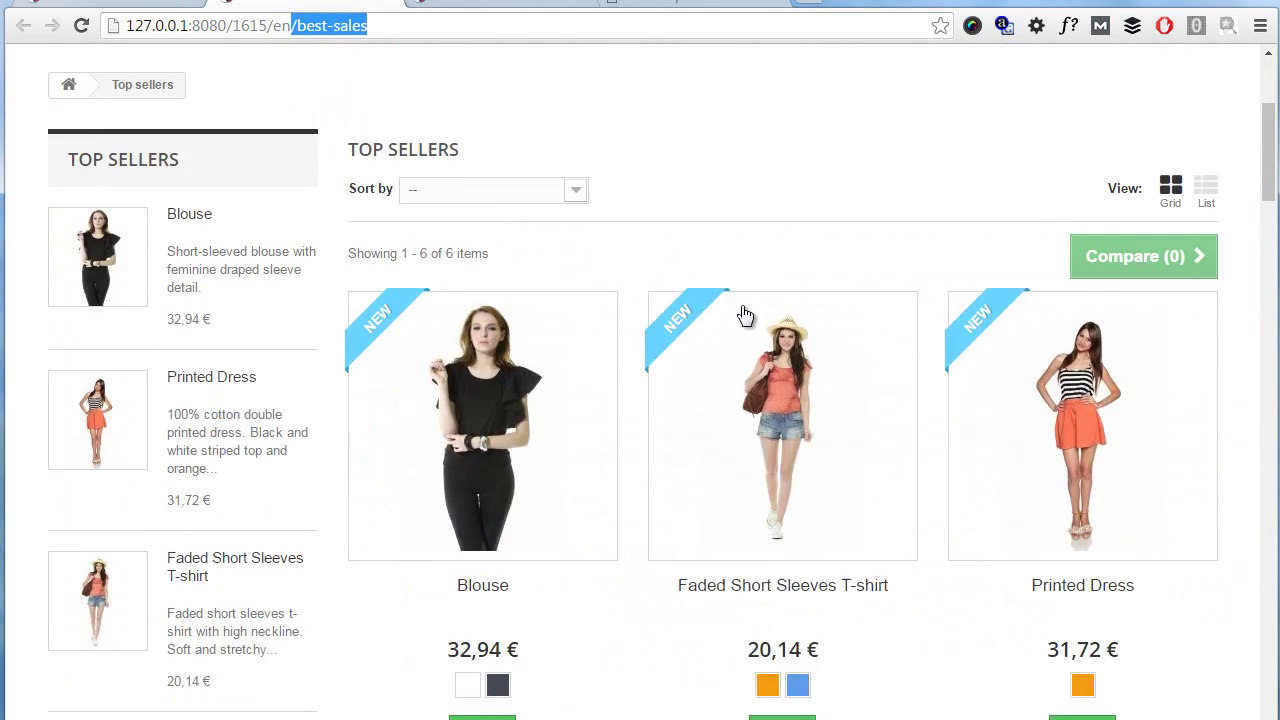
click(515, 243)
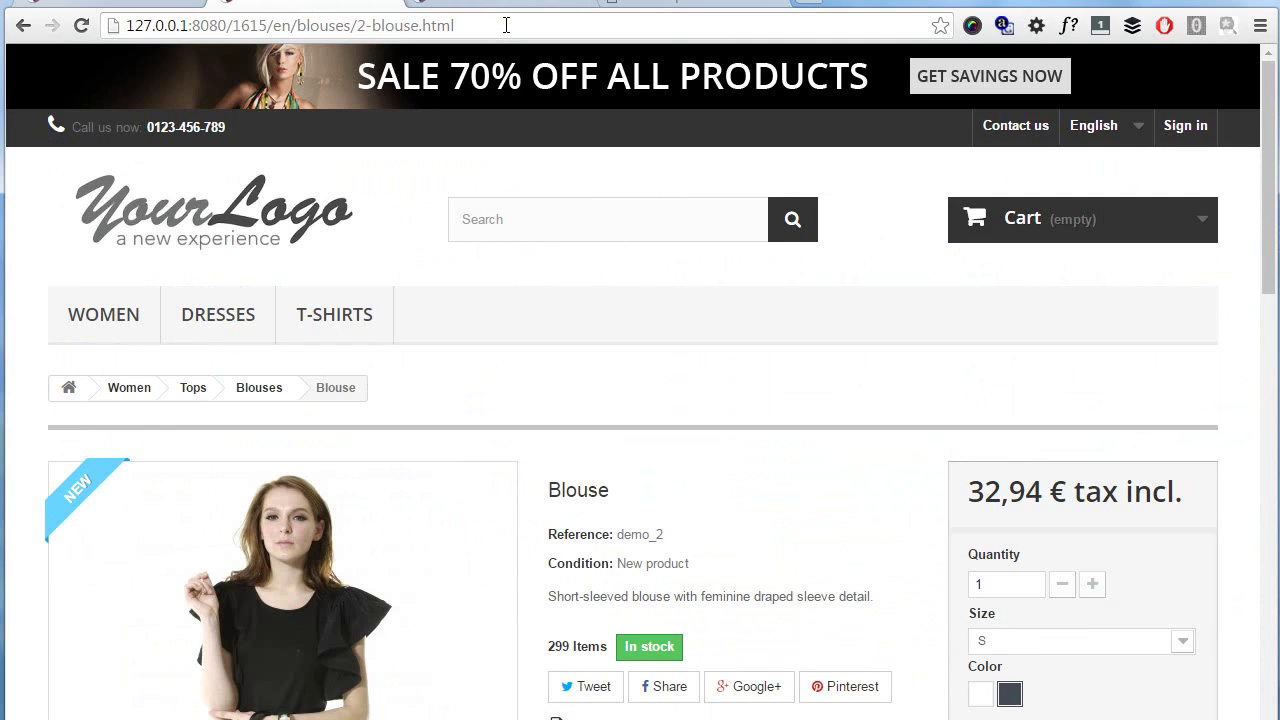
drag(297, 26, 505, 40)
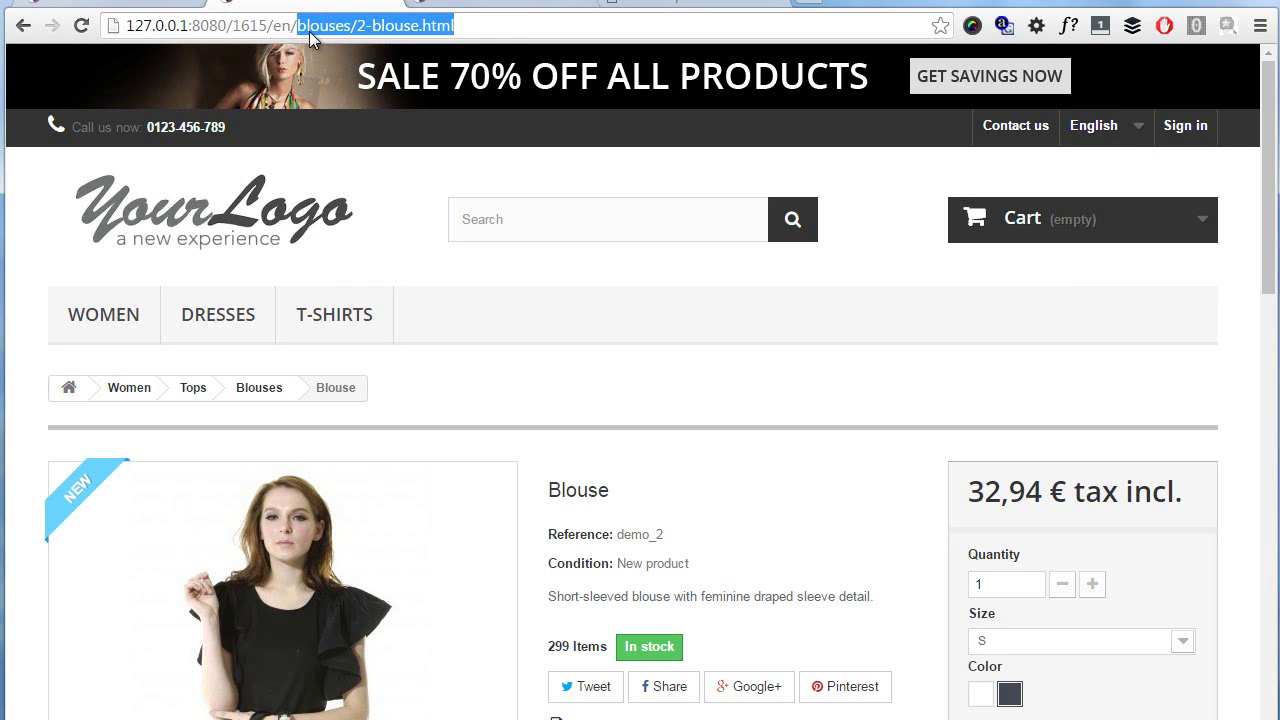
double_click(341, 26)
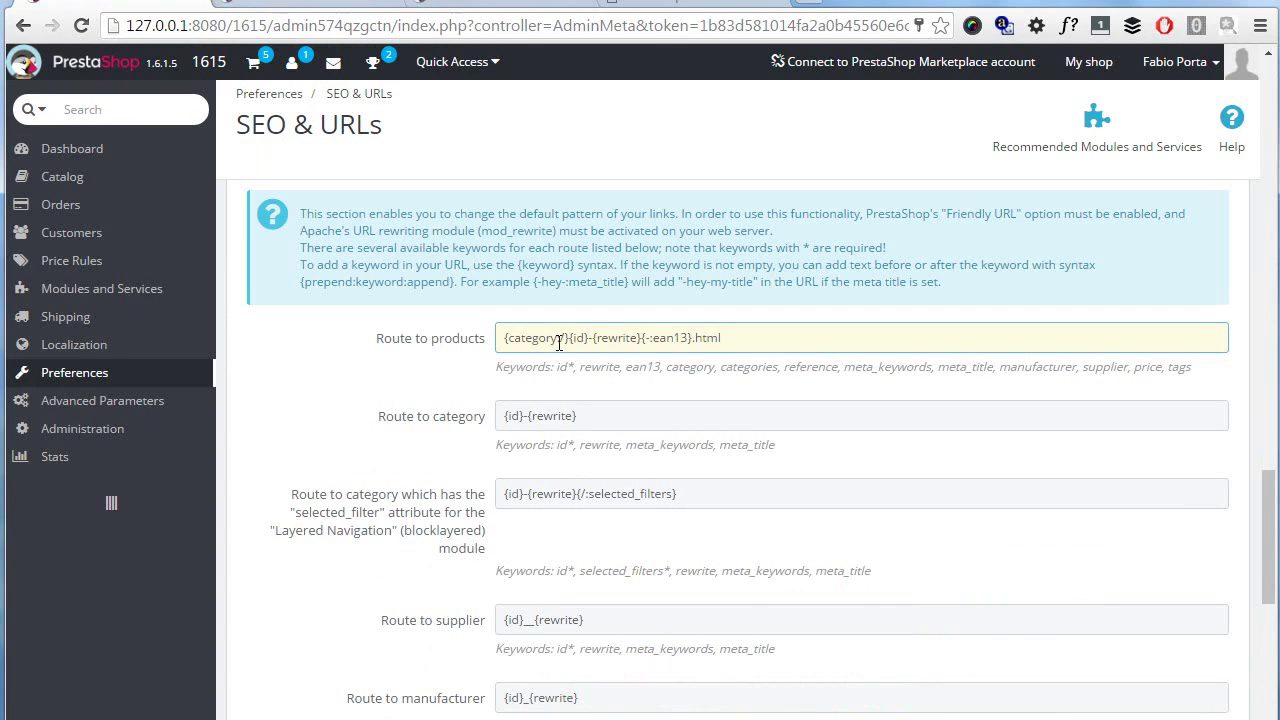
Change the route to products to {categories:/}{id}-{rewrite}{-:ean13}, using the categories keyword and dropping the .html ending
click(993, 328)
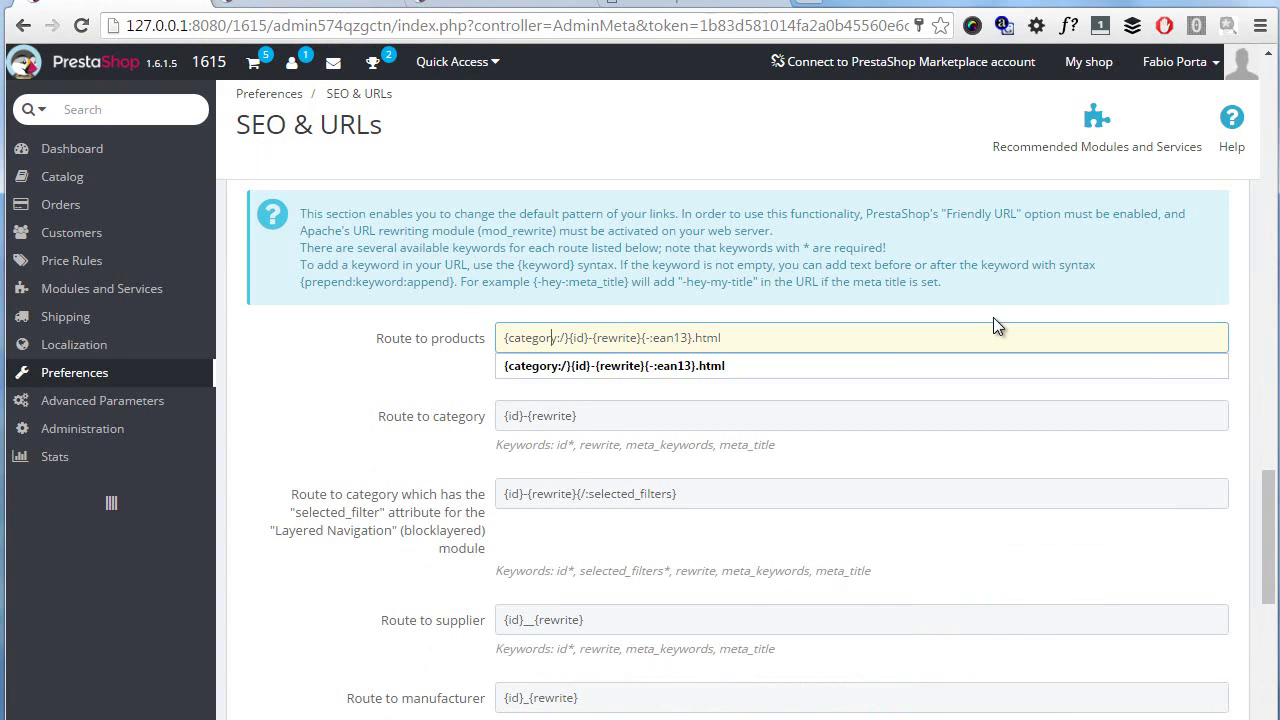
key(BackSpace)
text(ies)
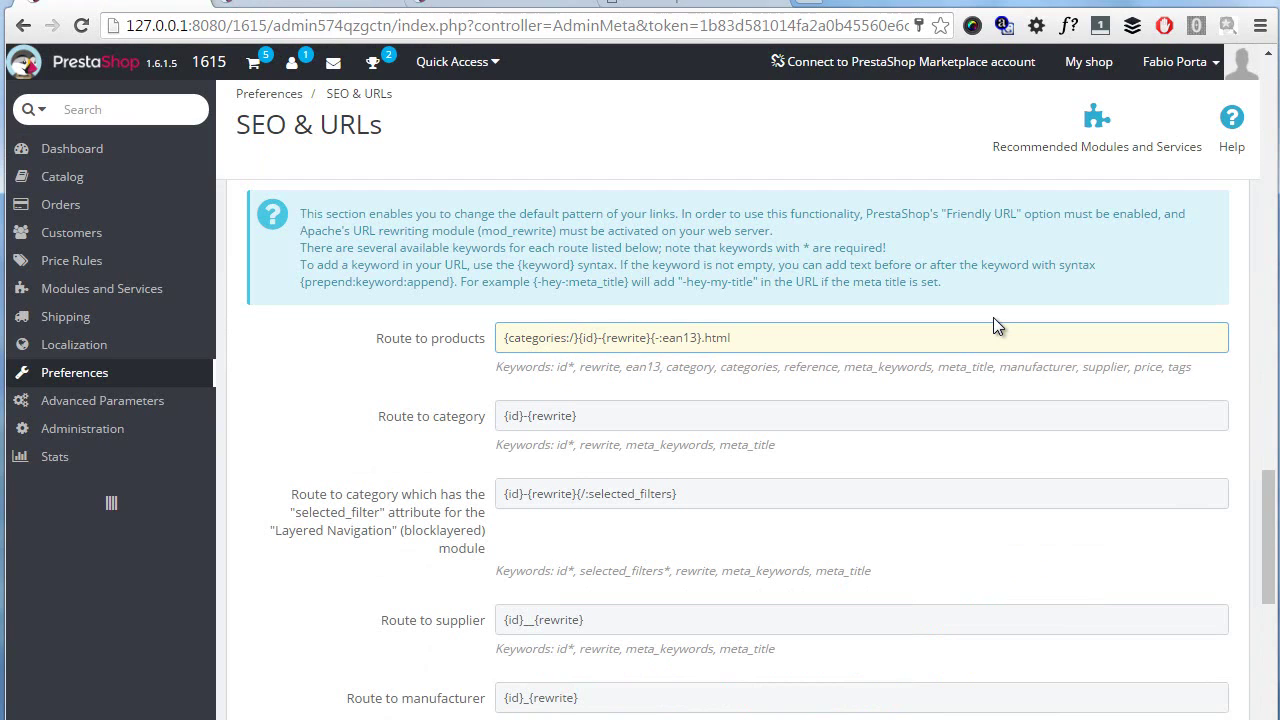
key(BackSpace)
key(BackSpace)
key(BackSpace)
key(BackSpace)
key(BackSpace)
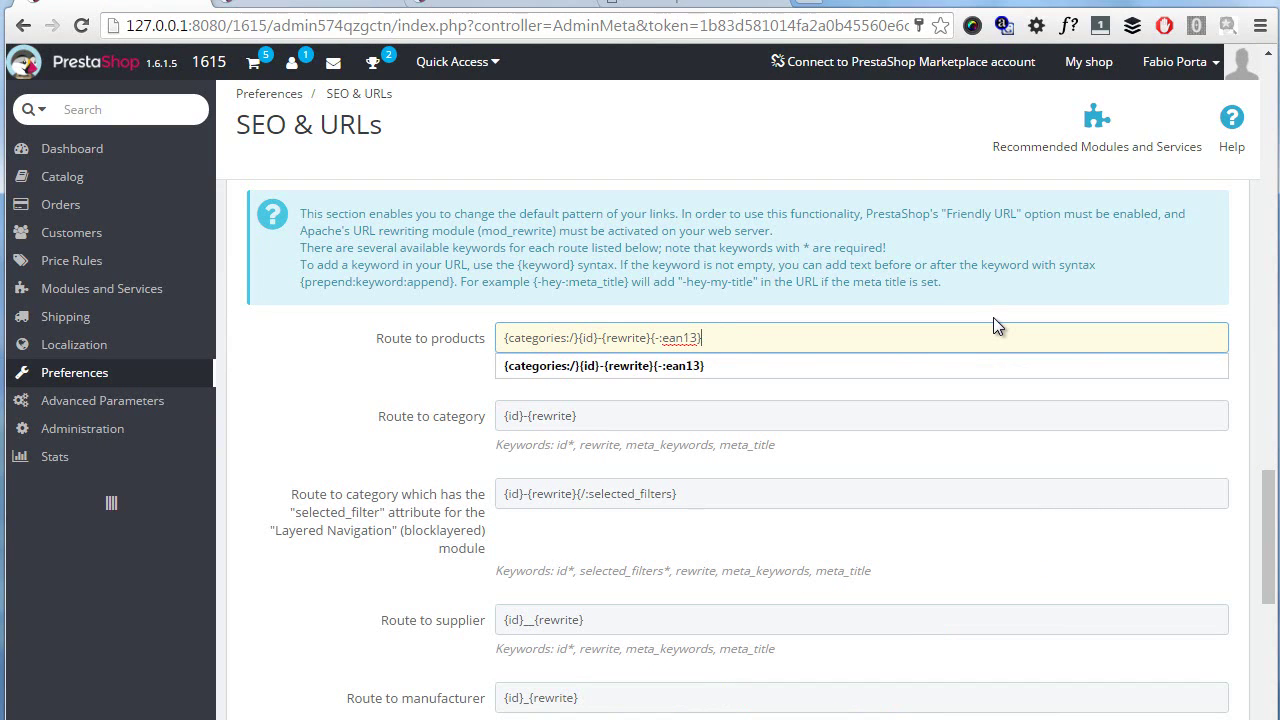
Save the edited route to products in the Schema of URLs section
click(296, 334)
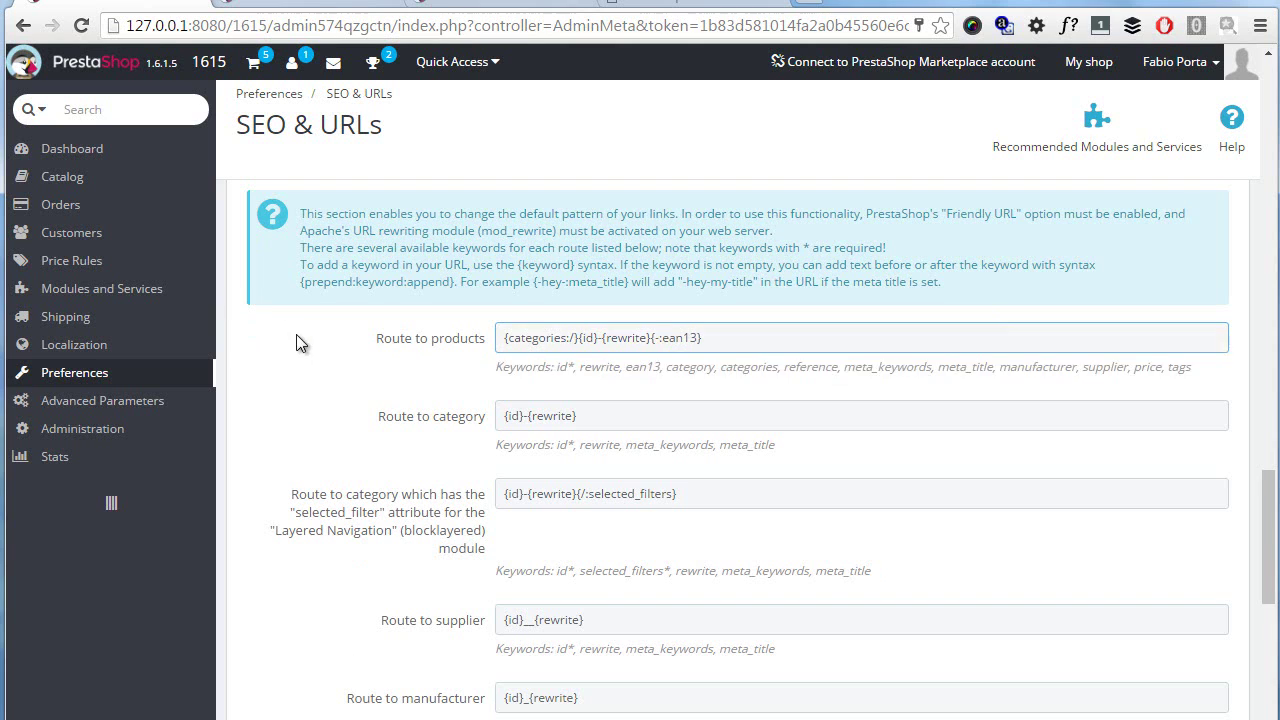
scroll(670, 367, down, 6)
click(1222, 439)
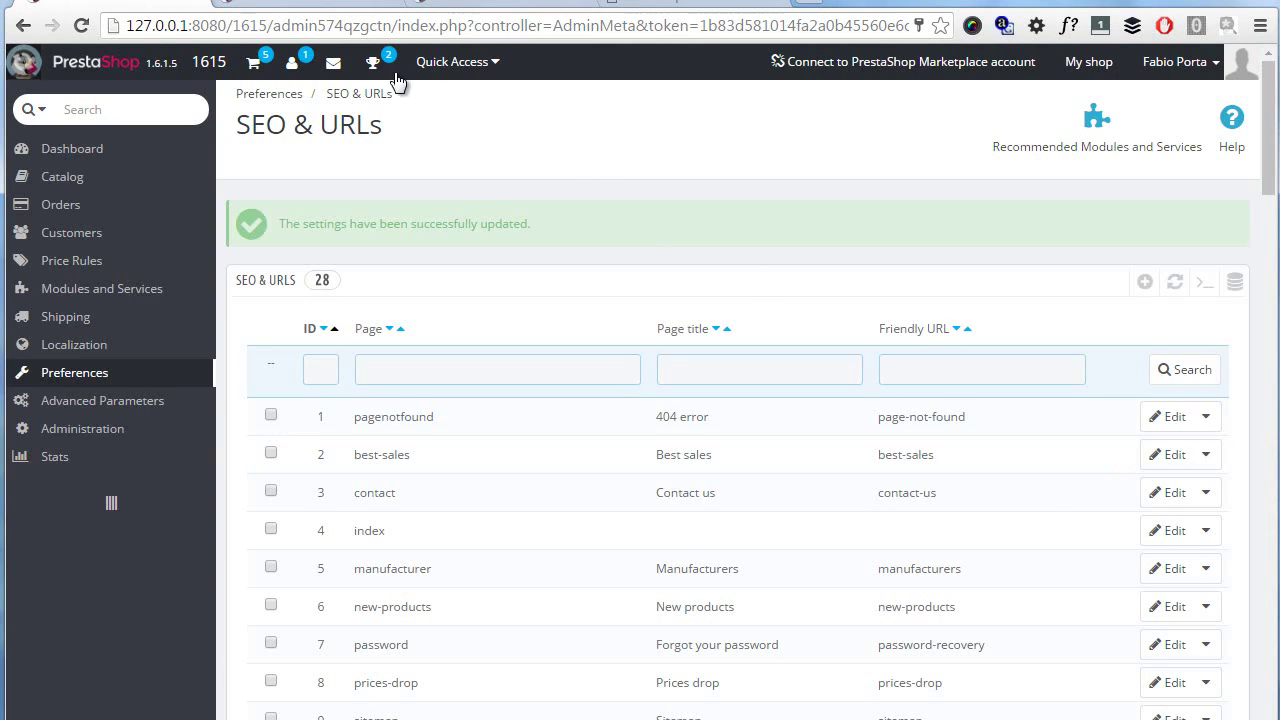
Switch to the storefront and reload the Blouse product's old address, blouses/2-blouse.html, to test it against the saved route
click(329, 9)
key(Return)
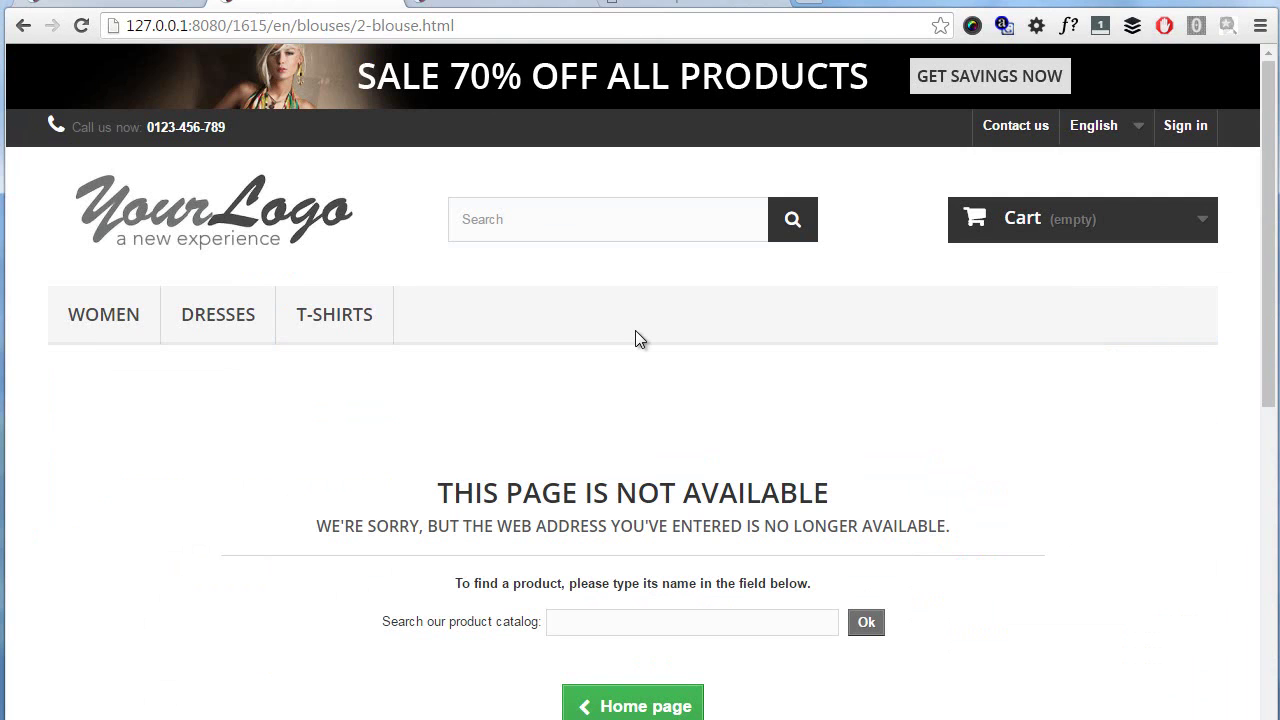
scroll(635, 331, down, 1)
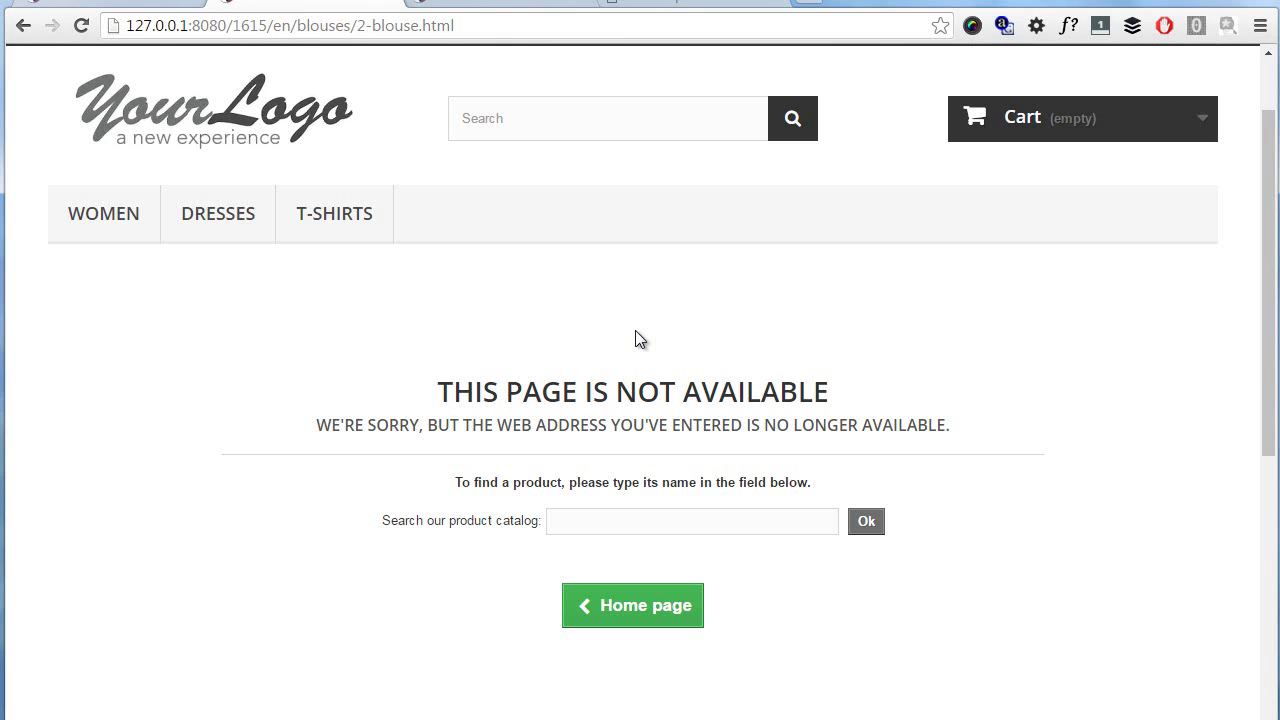
Open the Blouse product from the storefront's home page and examine the category path and ID in its new address
click(248, 118)
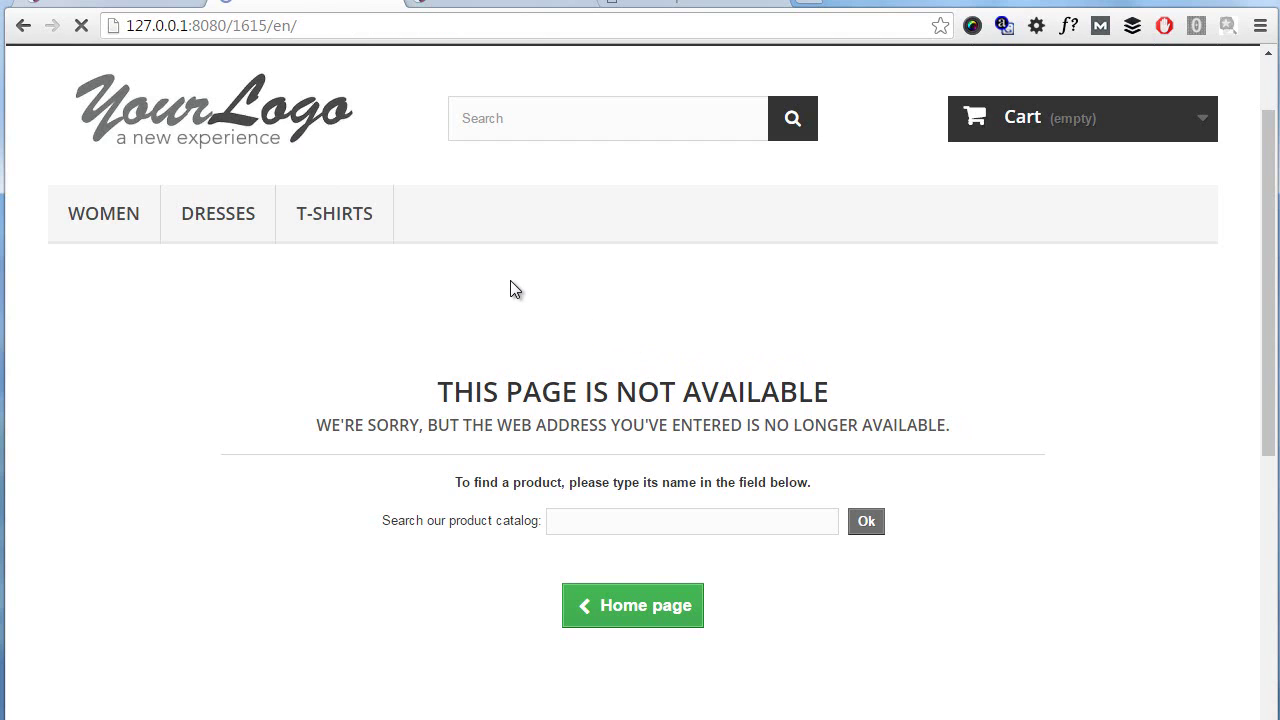
scroll(511, 286, down, 6)
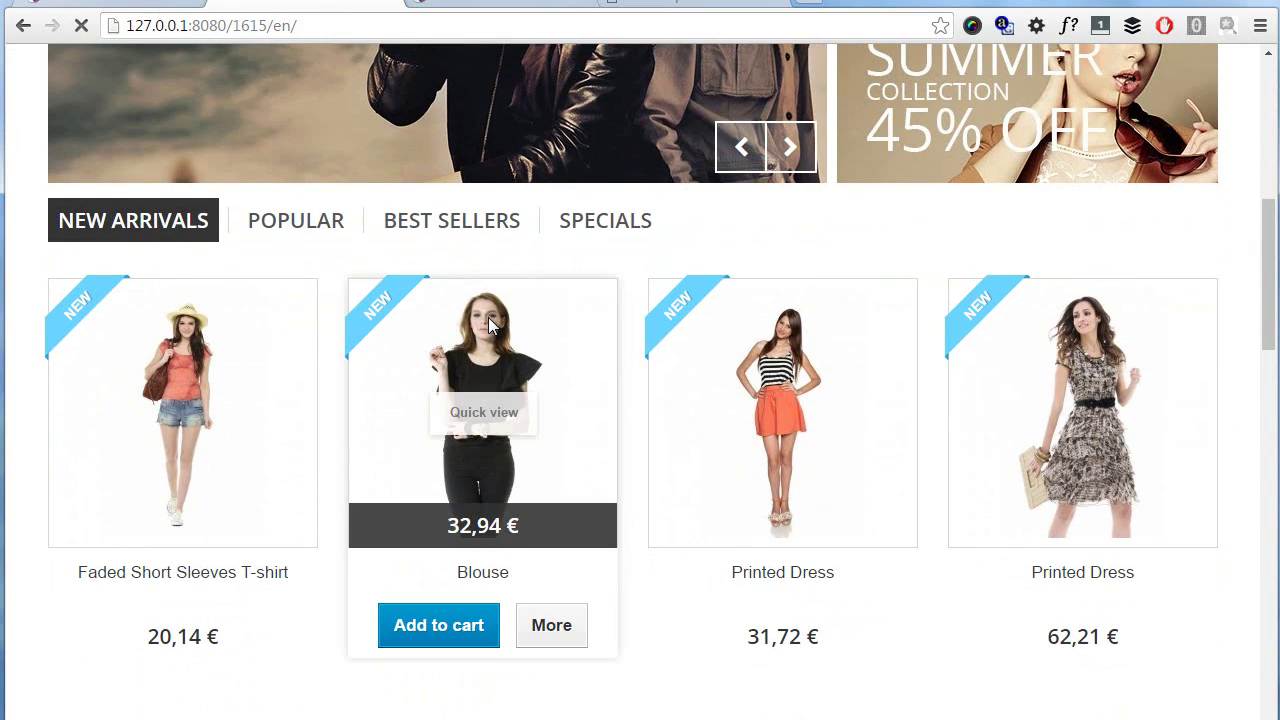
click(488, 317)
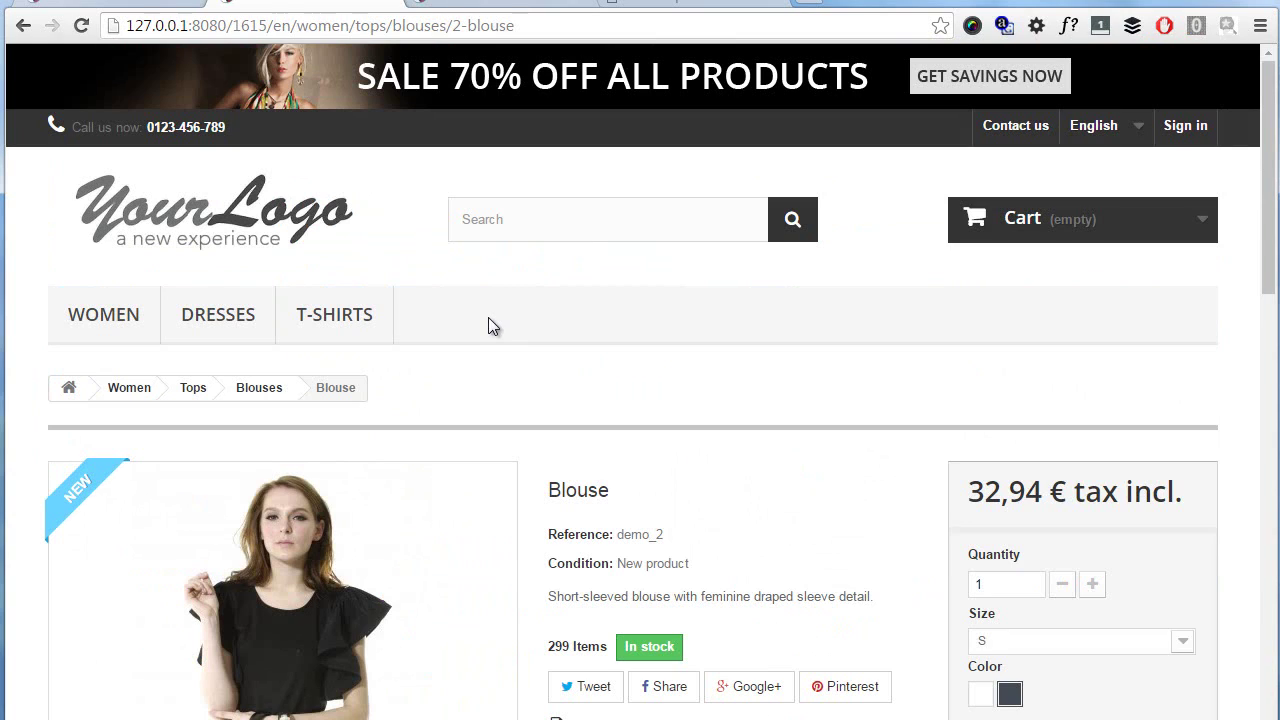
scroll(488, 317, down, 1)
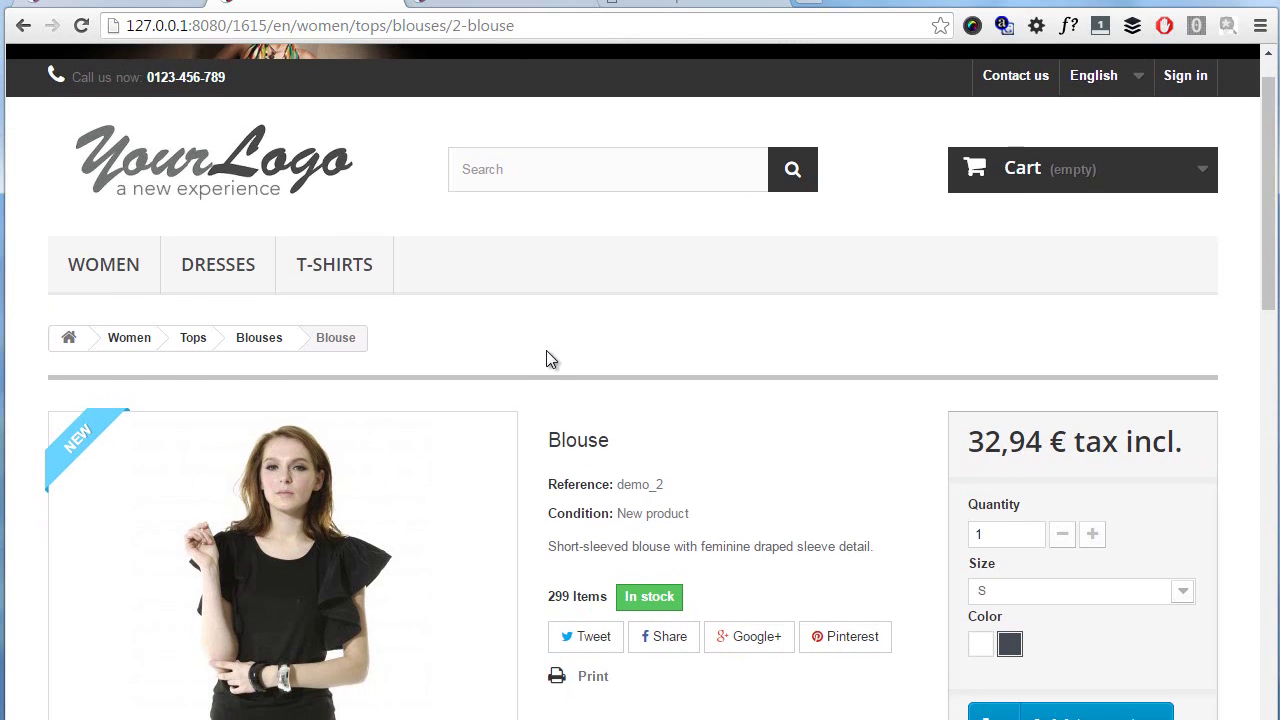
scroll(543, 364, up, 1)
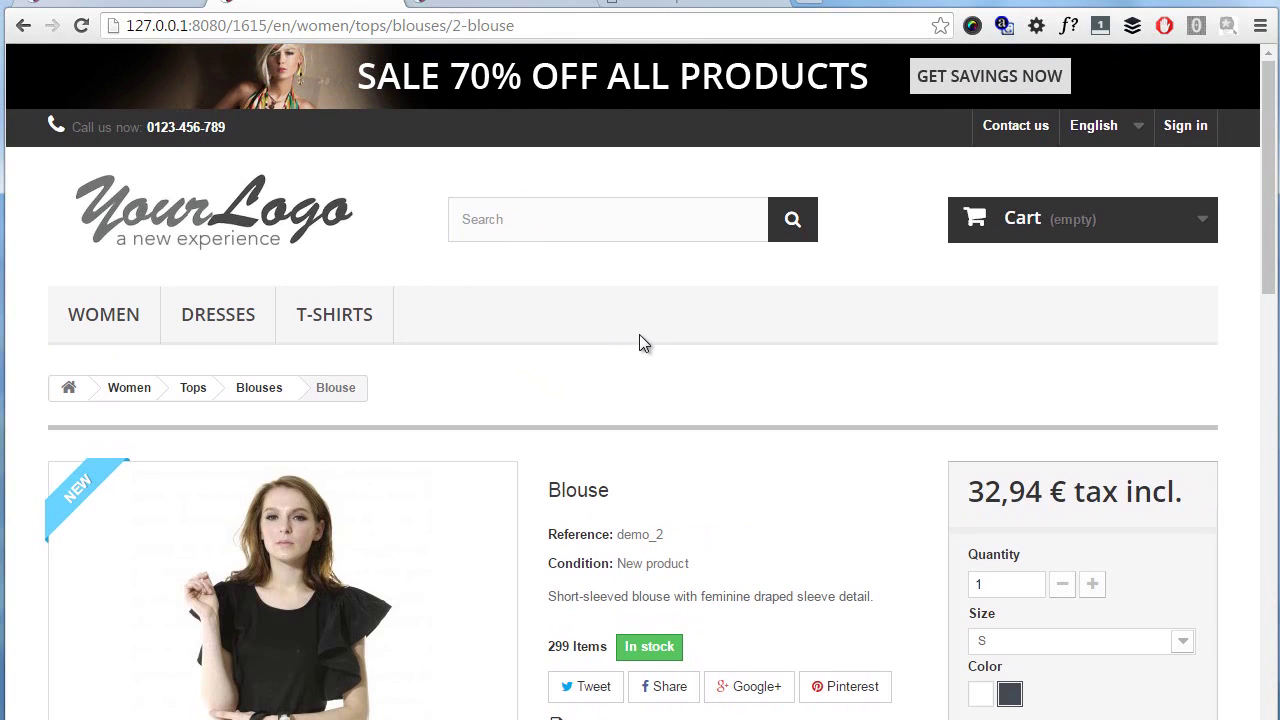
drag(452, 25, 463, 24)
View the featured SEO modules on store.nemops.com, including Prestashop SEO Urls, and return to the Blouse product page
click(660, 8)
scroll(698, 242, down, 1)
scroll(703, 245, down, 2)
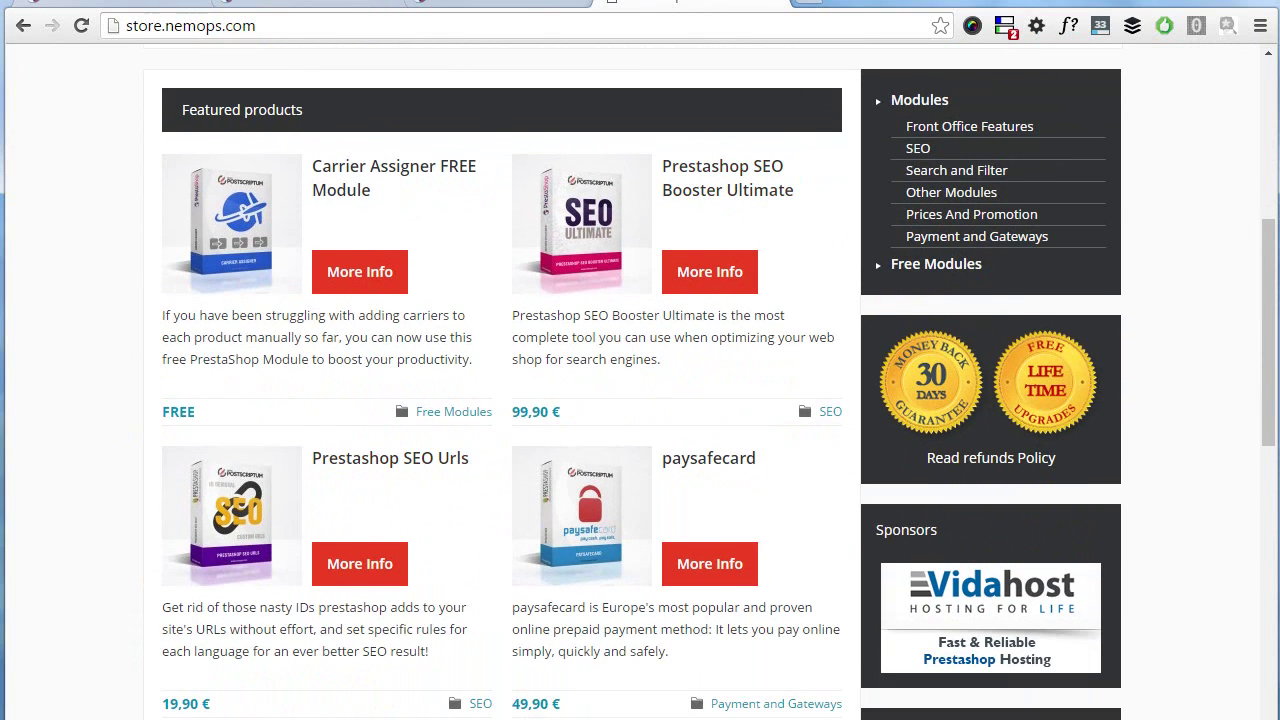
click(340, 7)
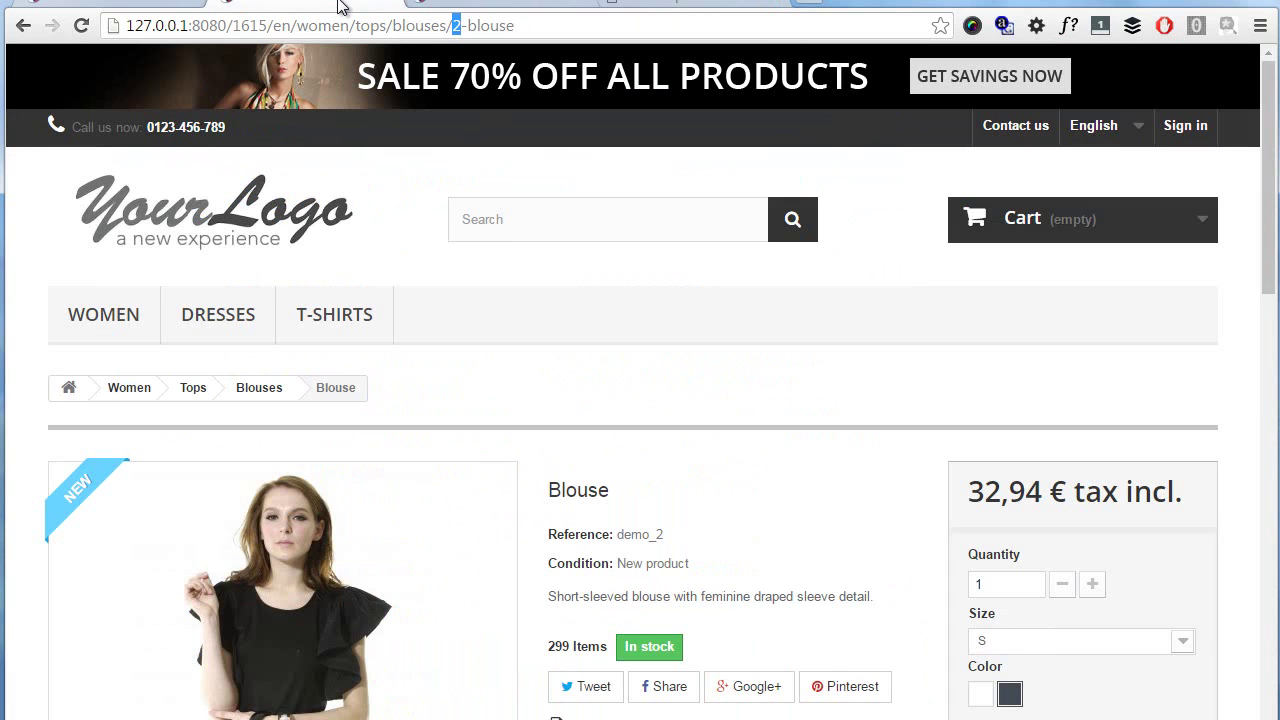
Return to the SEO & URLs preferences and examine the remaining Schema of URLs routes, especially those to CMS page and category
click(148, 7)
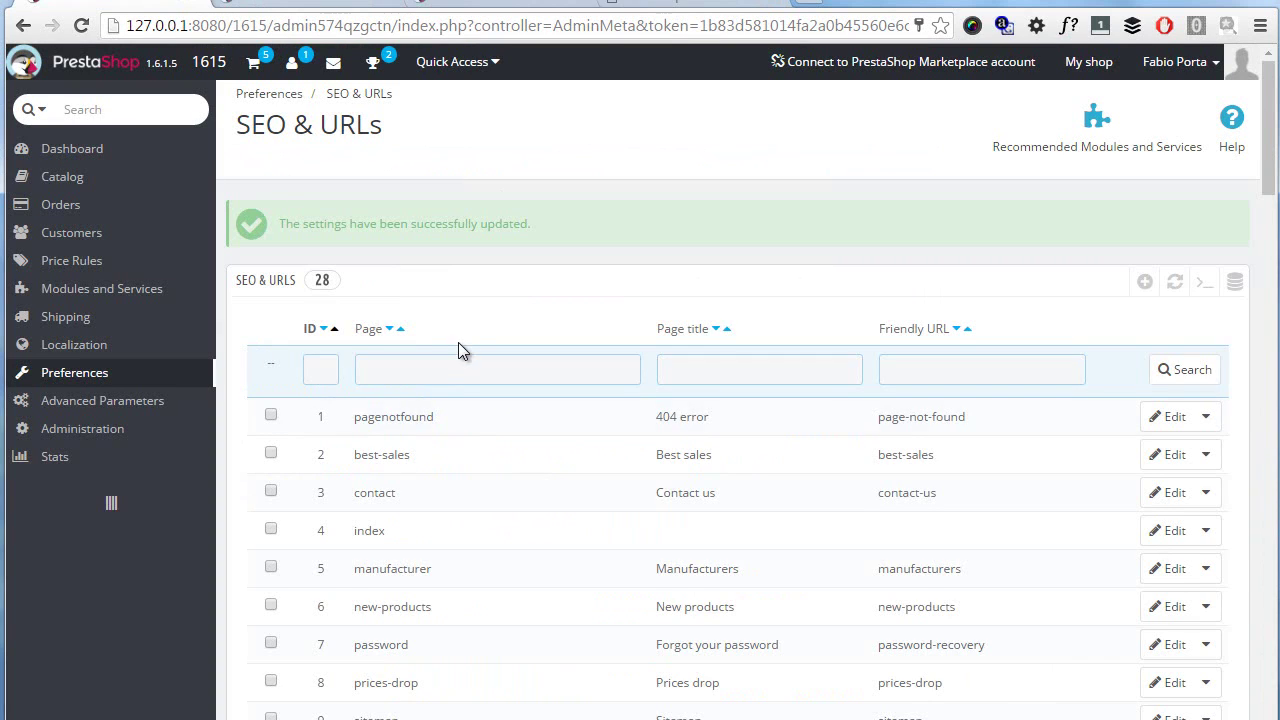
scroll(460, 335, down, 2)
scroll(462, 315, down, 12)
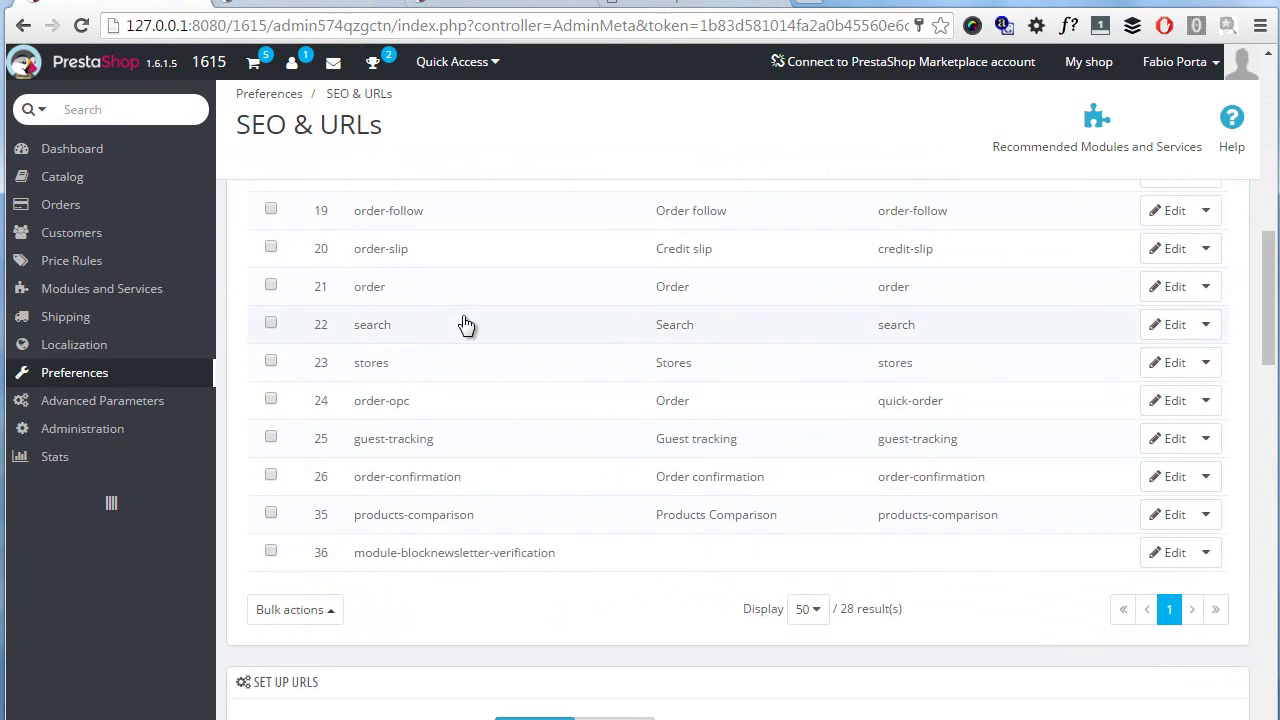
scroll(460, 305, down, 3)
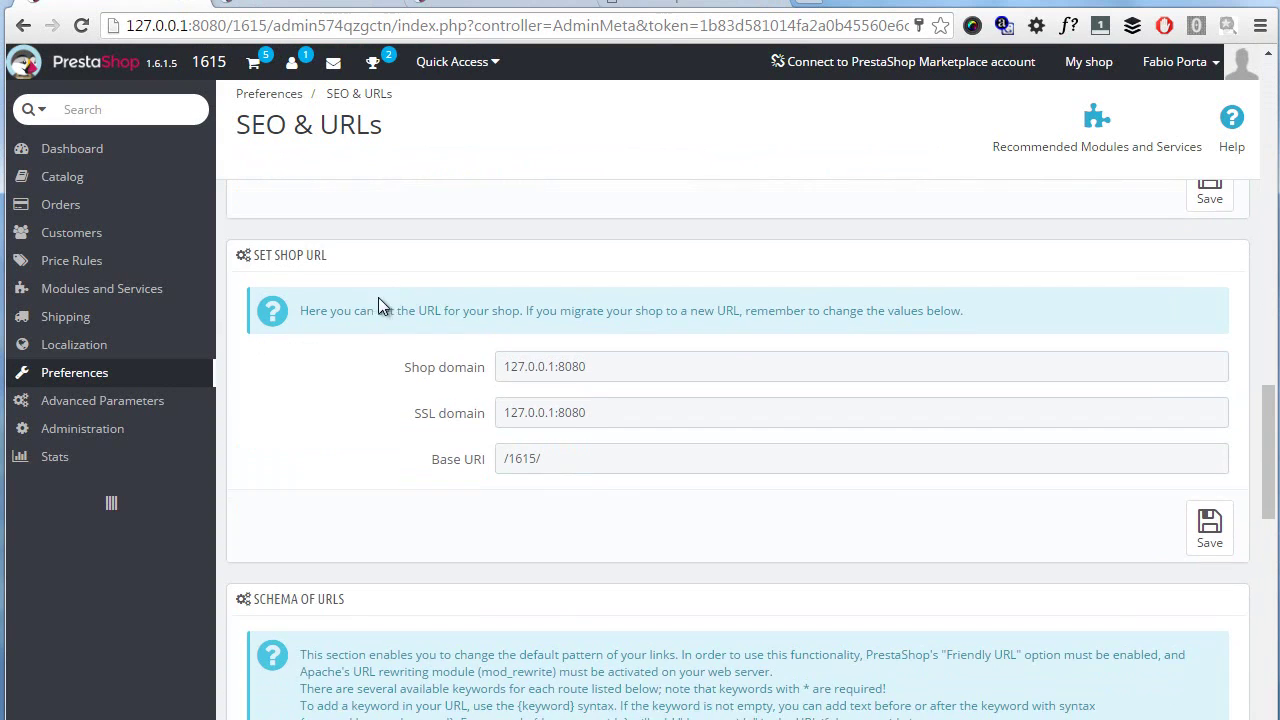
scroll(376, 310, down, 2)
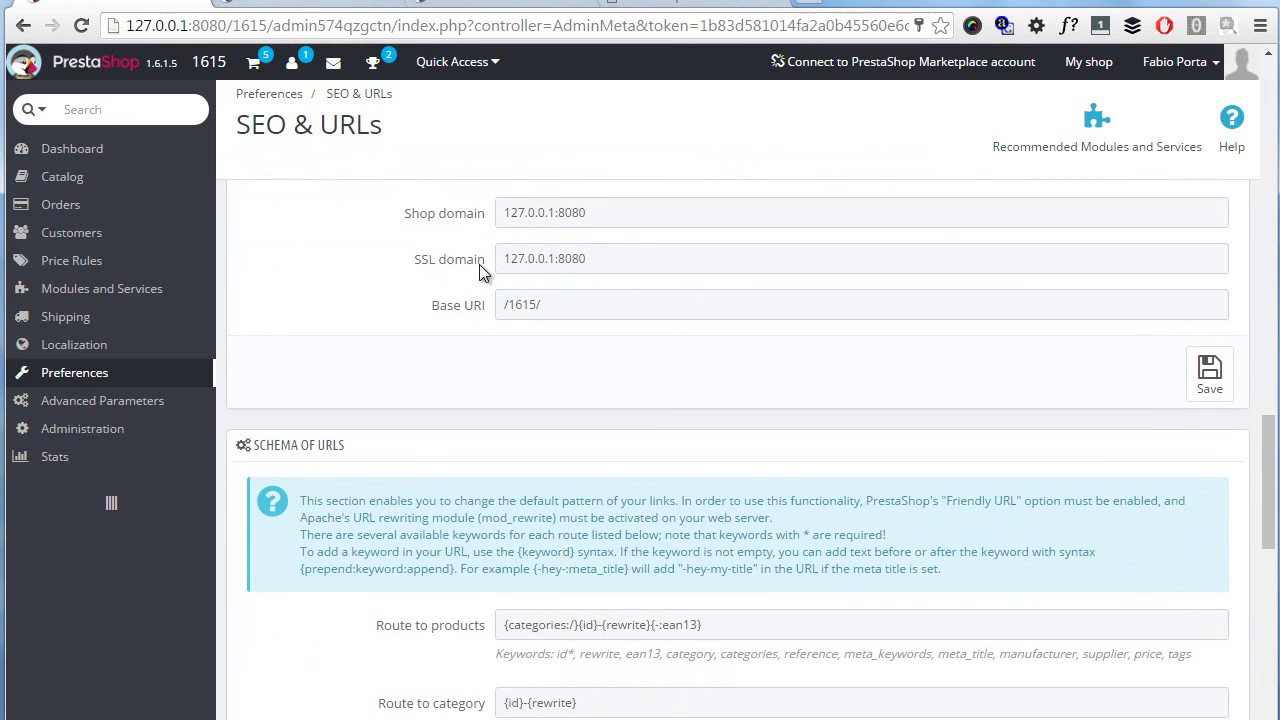
scroll(479, 264, down, 6)
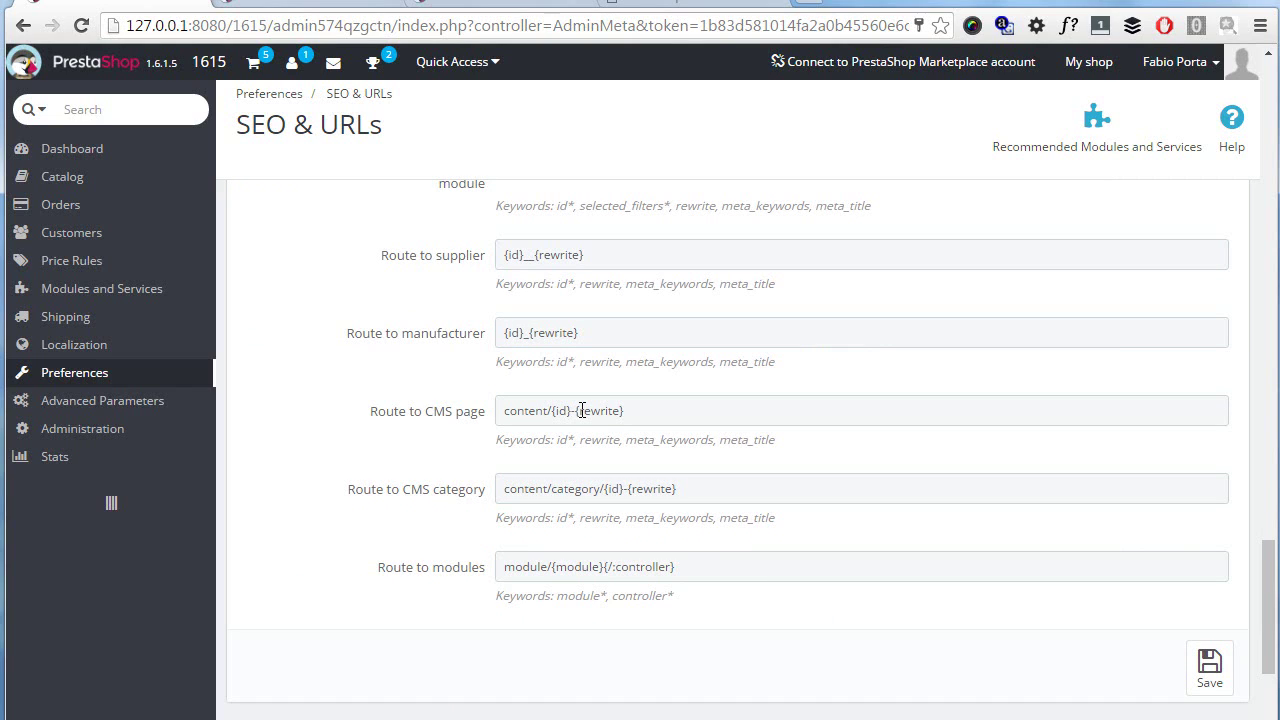
double_click(527, 401)
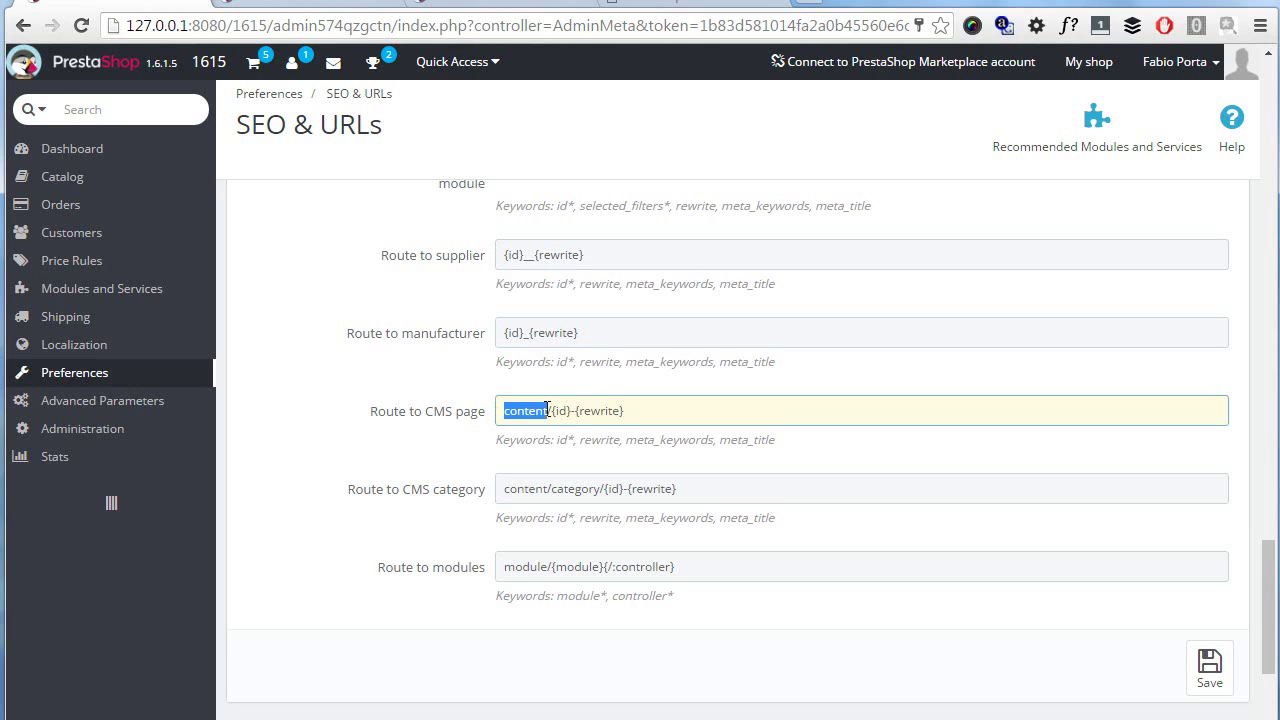
scroll(540, 481, up, 4)
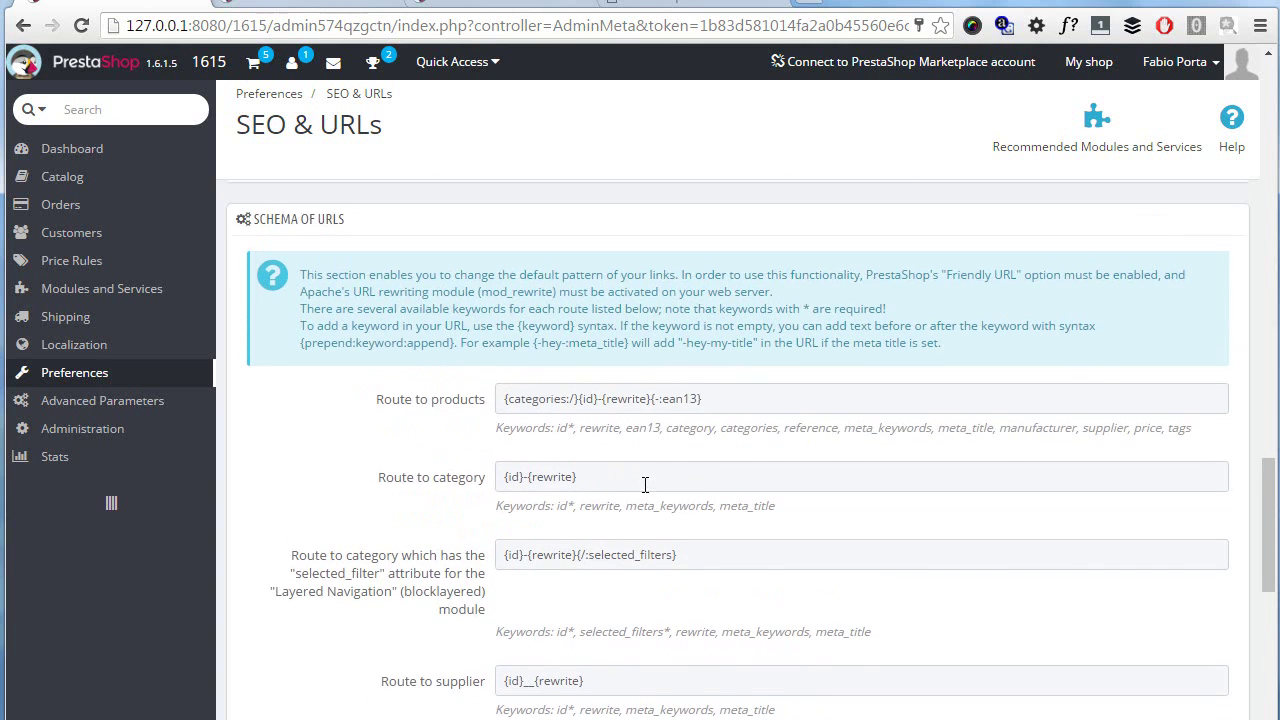
scroll(529, 403, down, 2)
scroll(585, 465, up, 1)
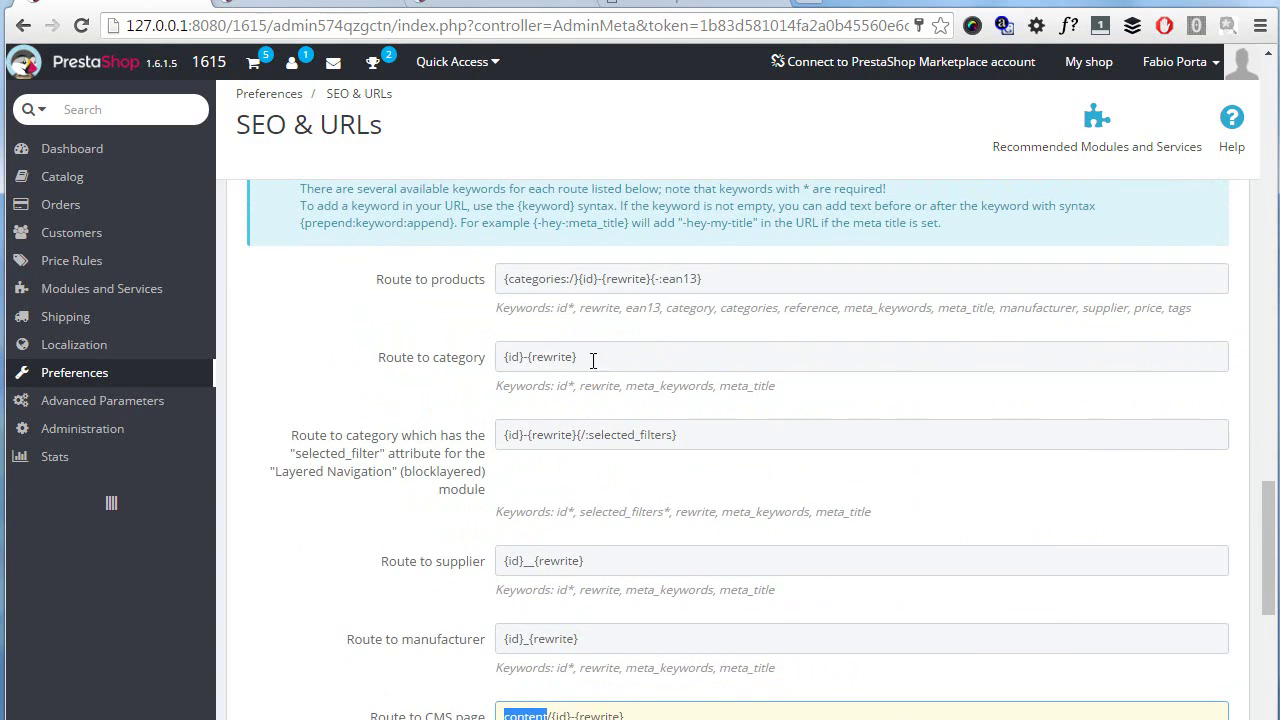
drag(608, 361, 575, 343)
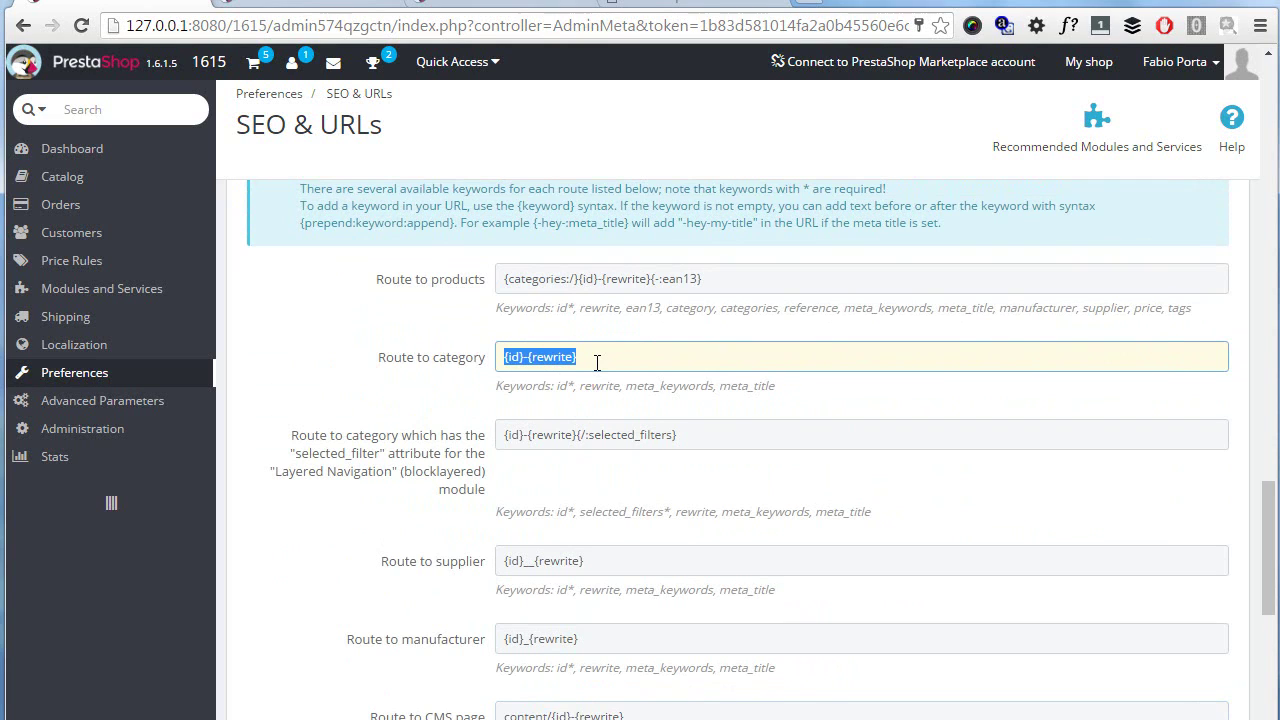
scroll(597, 362, down, 2)
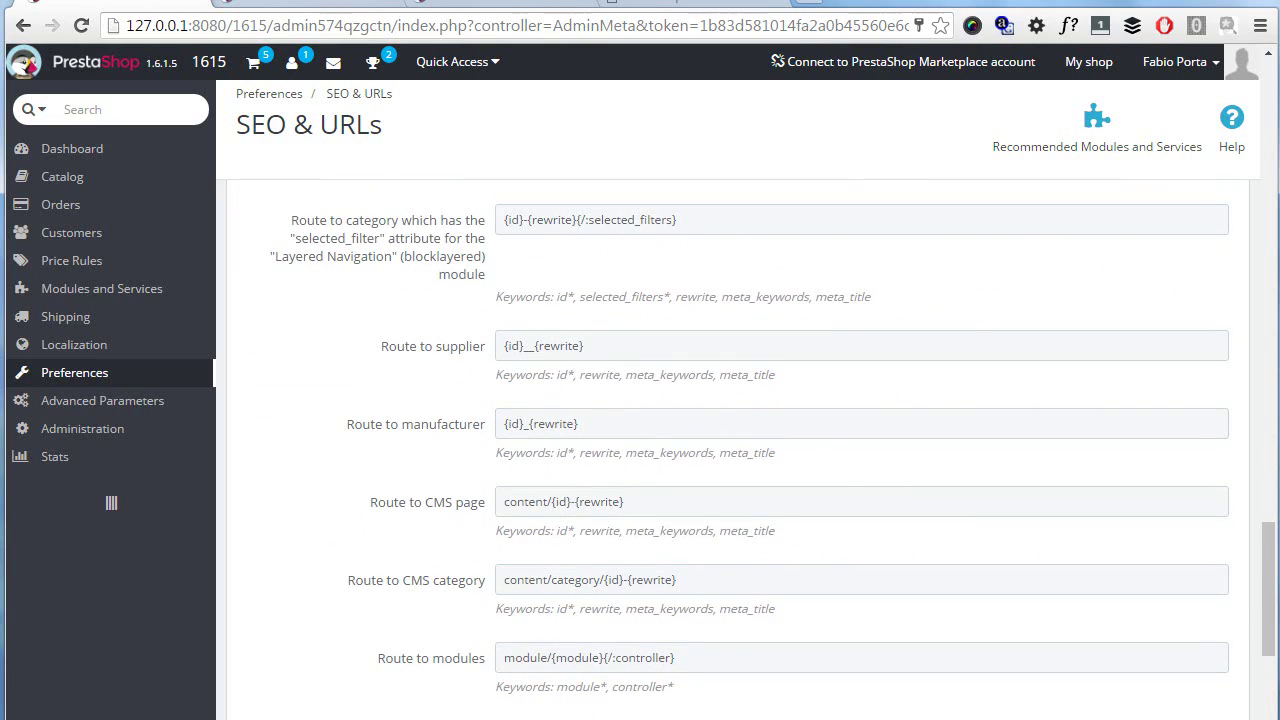